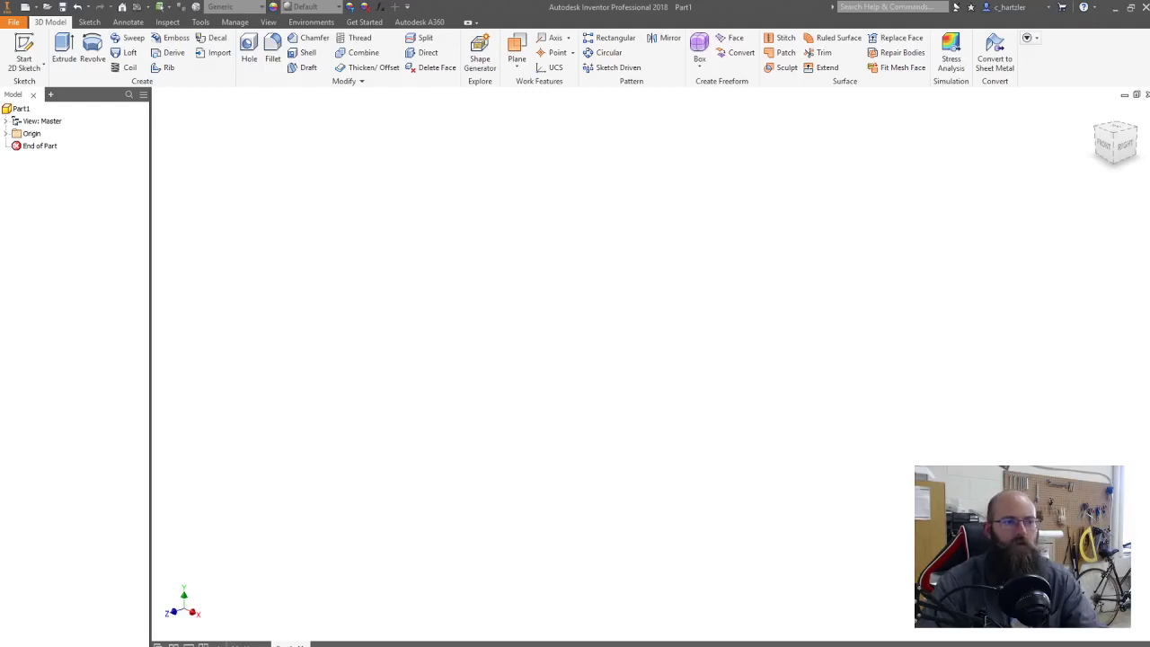
Step: After checking the reference drawing, draw a 1.25-diameter circle at the origin in an XZ-plane sketch
mouse_move(0, 161)
left_mouse_down()
mouse_move(59, 162)
mouse_move(419, 88)
left_mouse_up()
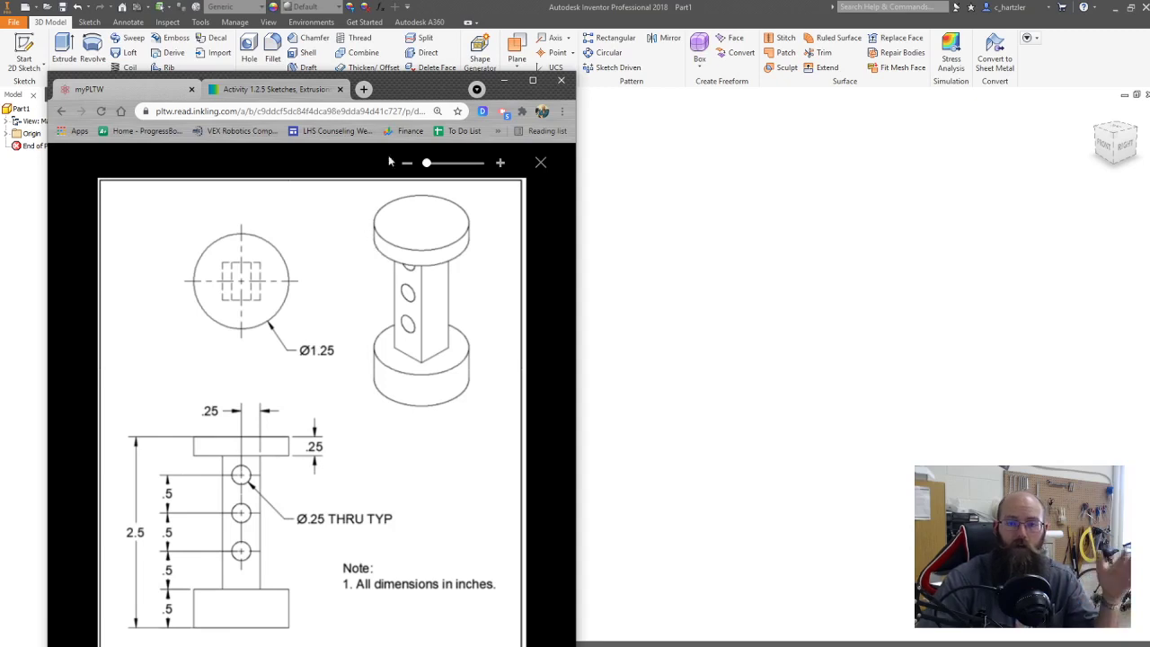
left_click(504, 80)
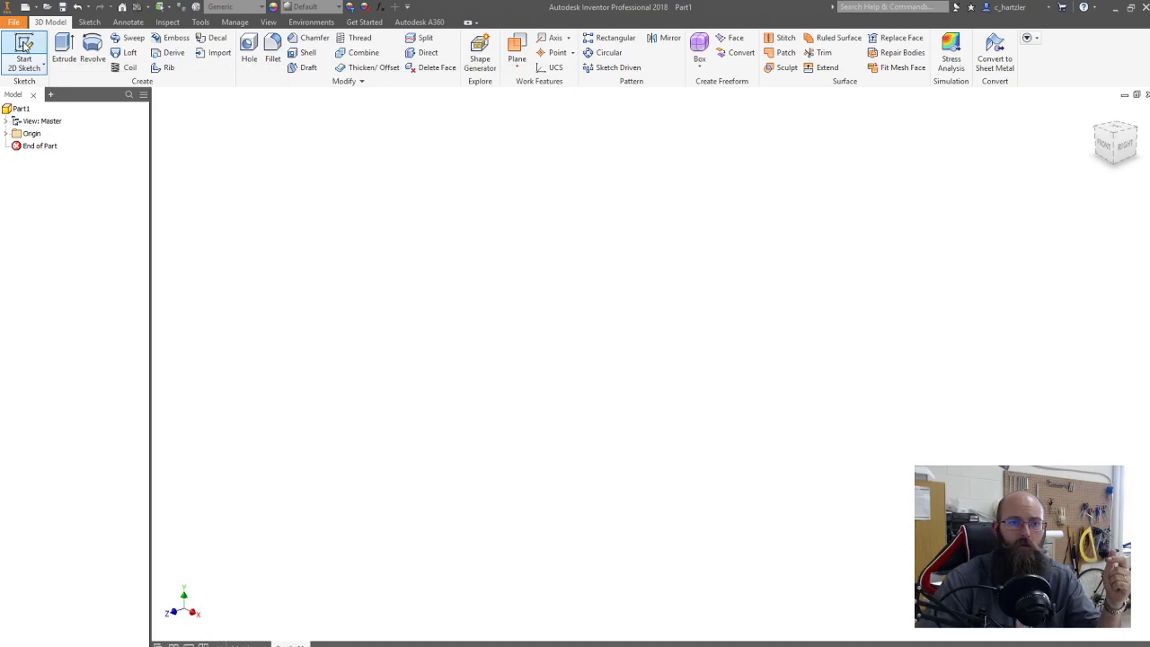
left_click(24, 45)
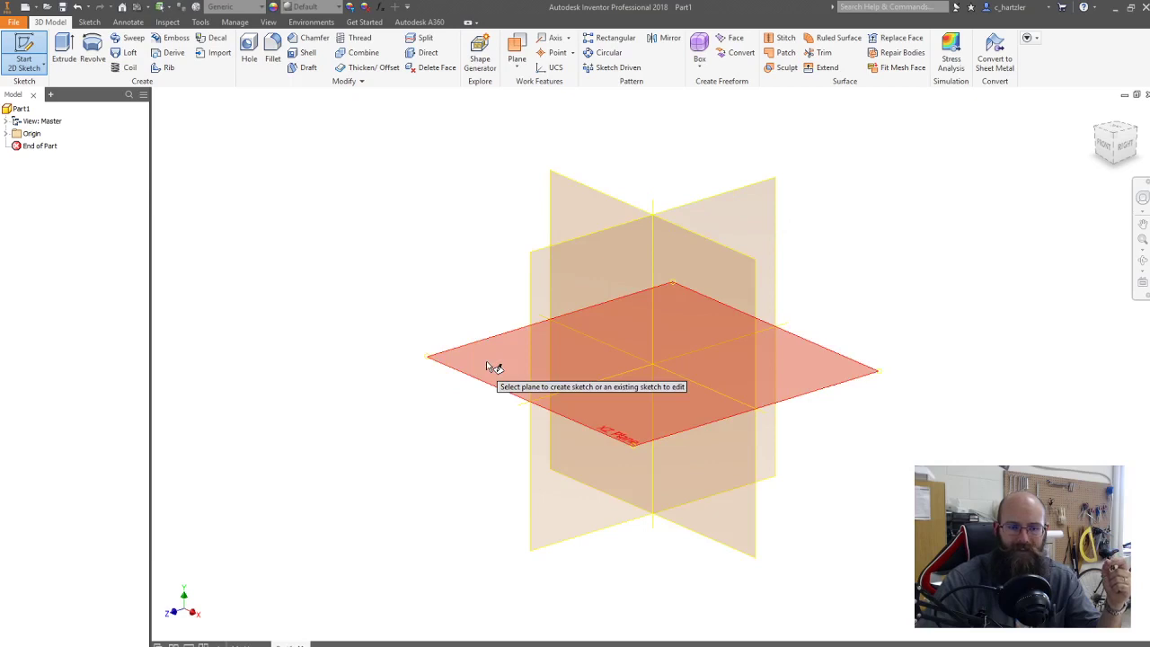
left_click(488, 365)
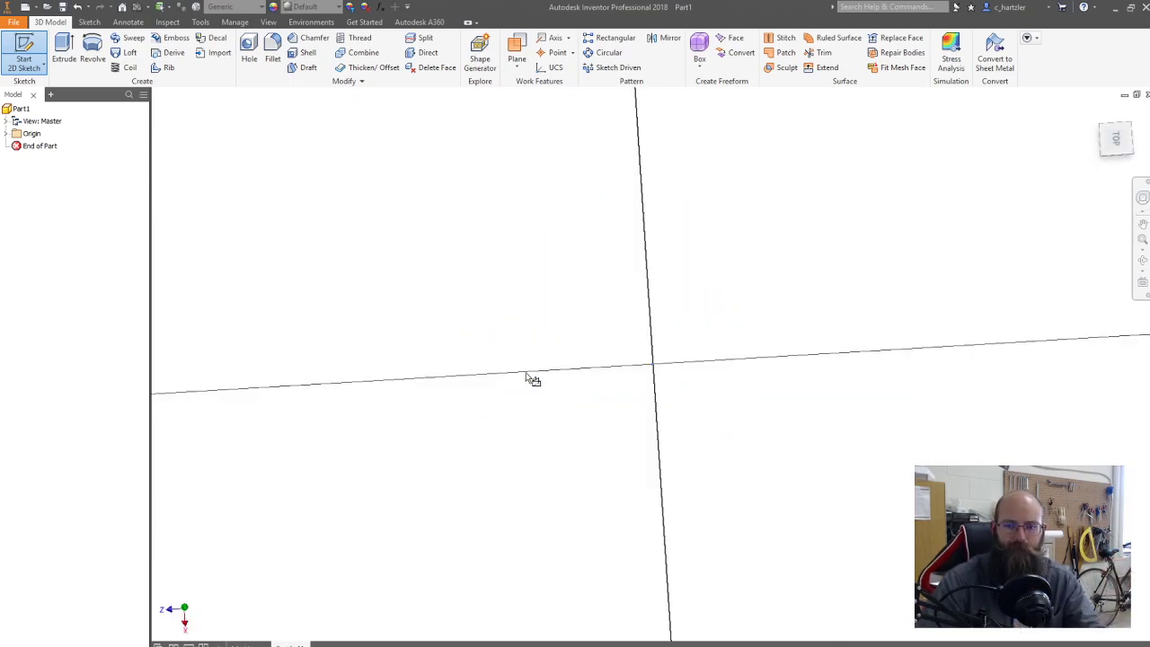
left_click(93, 50)
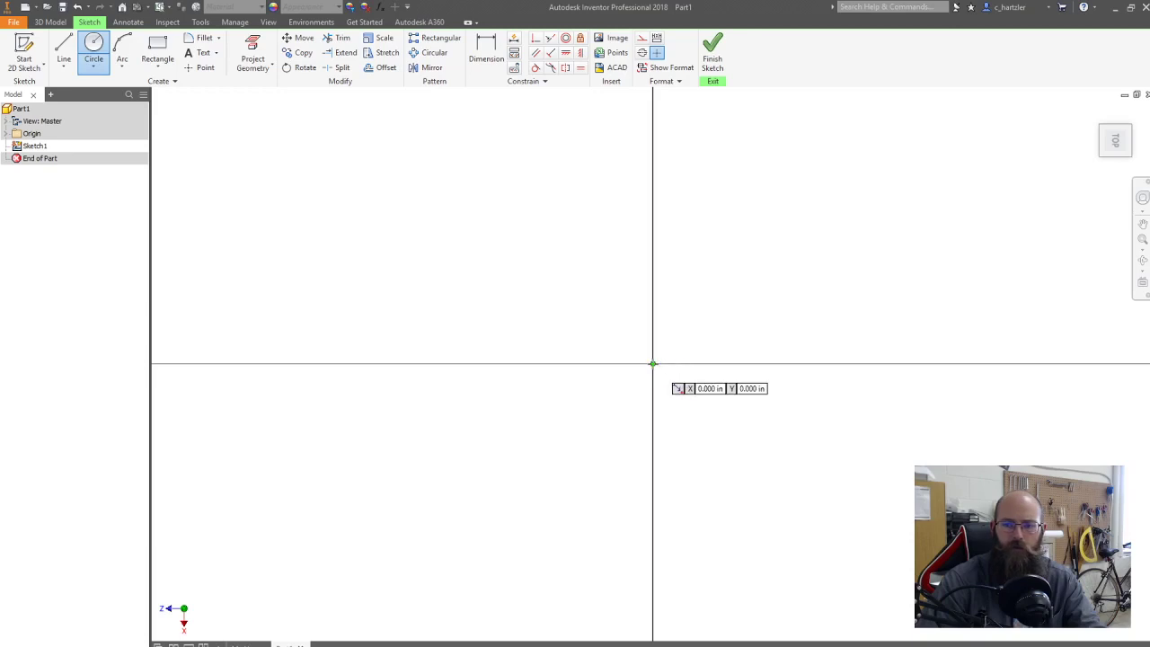
left_click(652, 364)
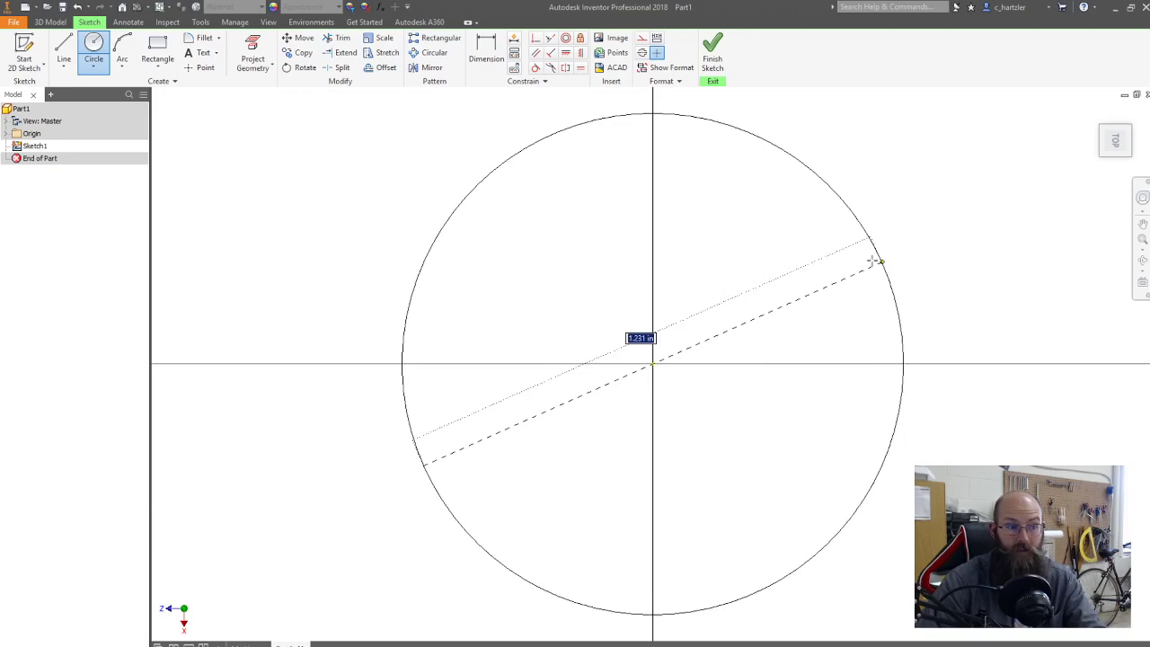
type("1")
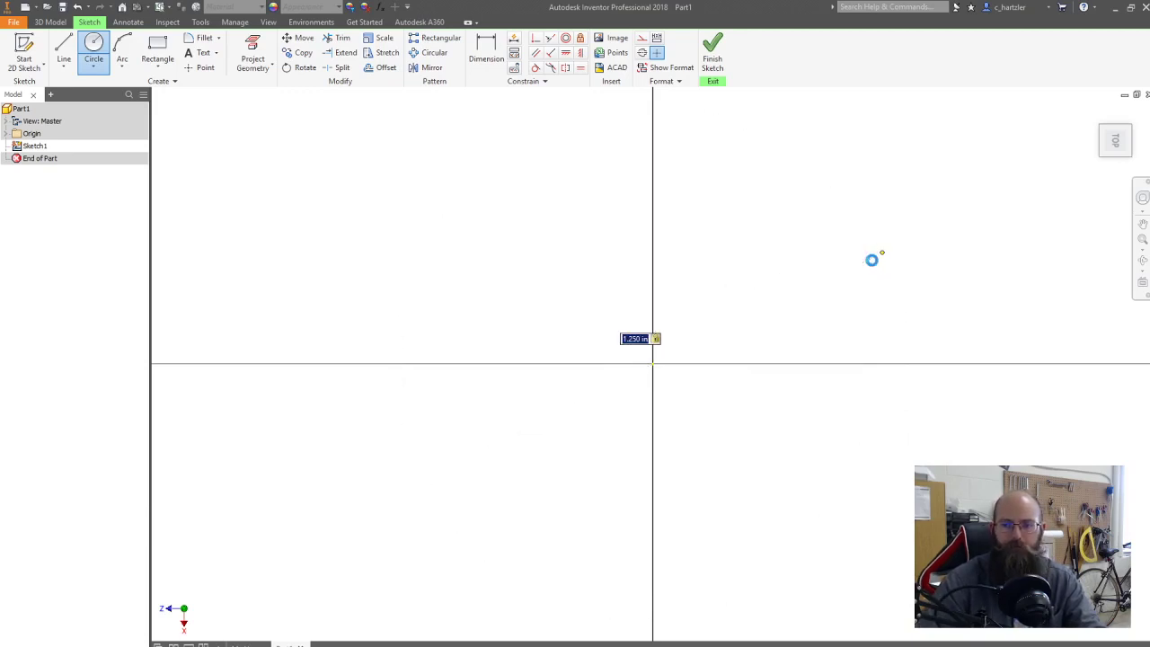
key("Return")
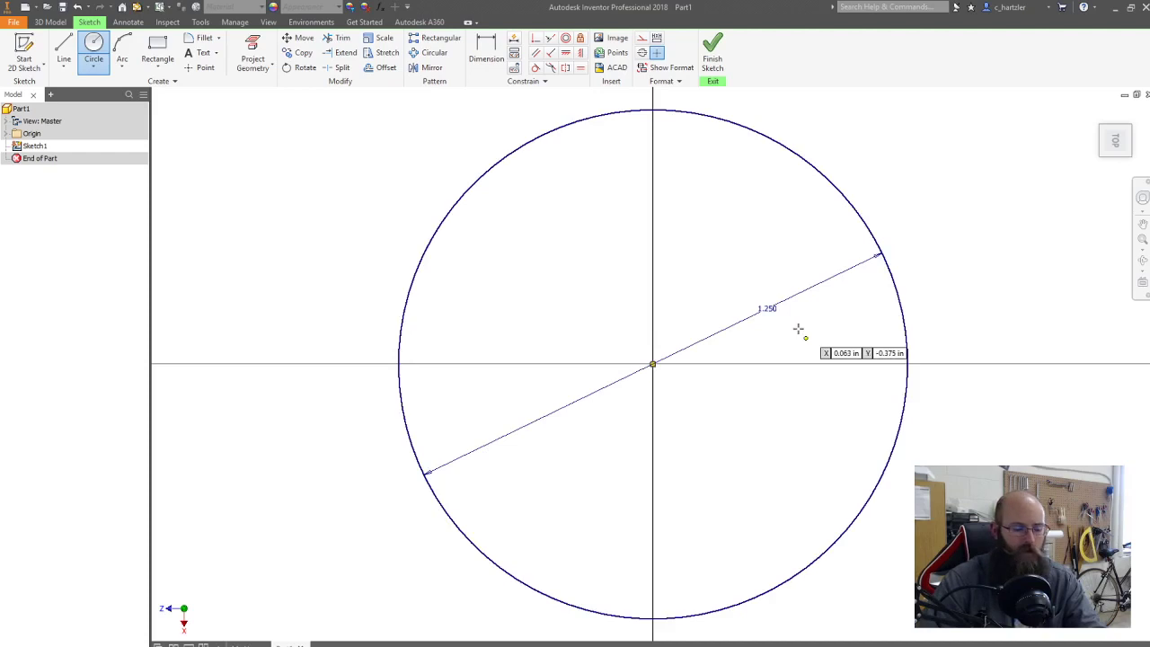
Step: Extrude the circle profile 0.5 inch to create the base cylinder
scroll(801, 330, "up", 5)
key("e")
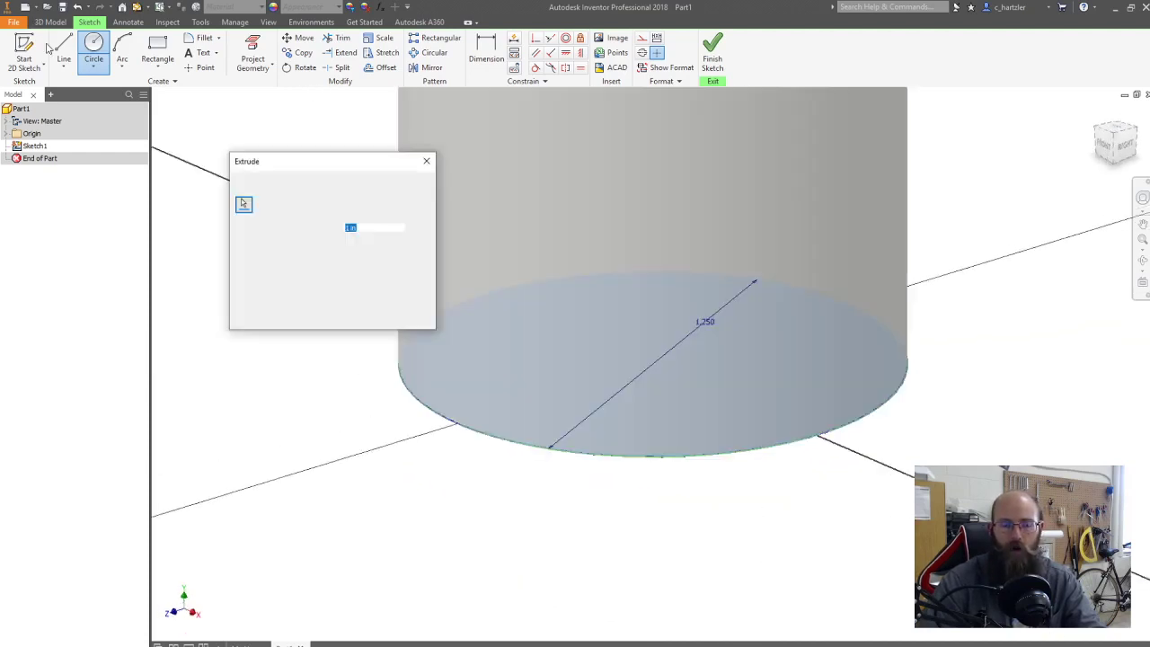
scroll(745, 390, "up", 5)
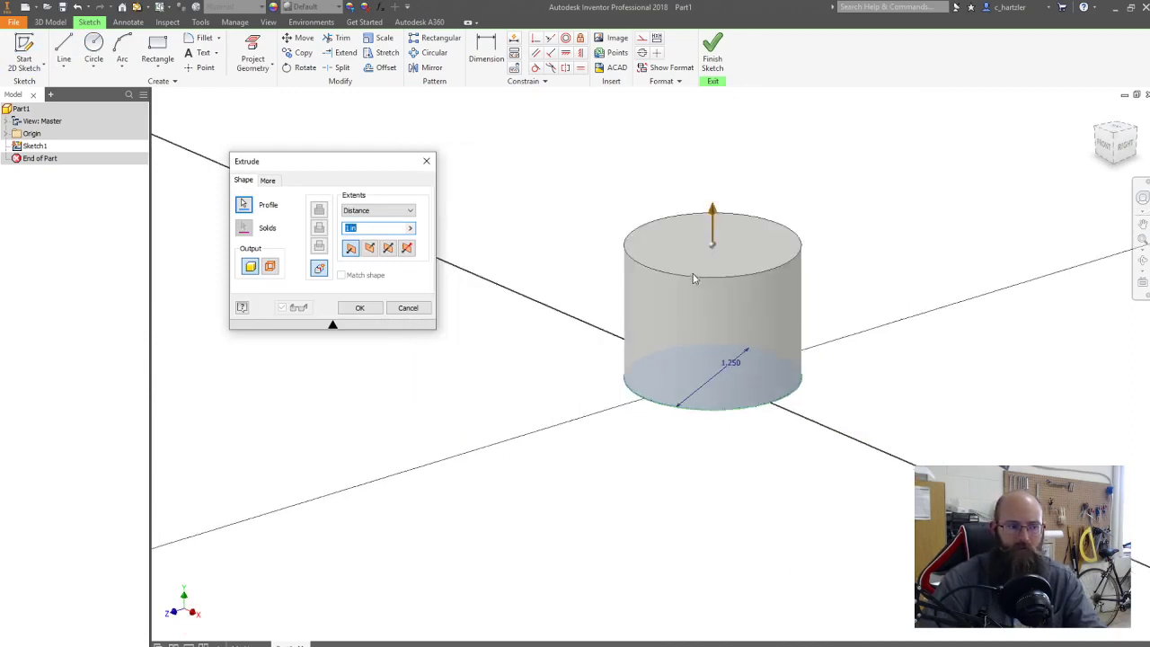
type("0.5")
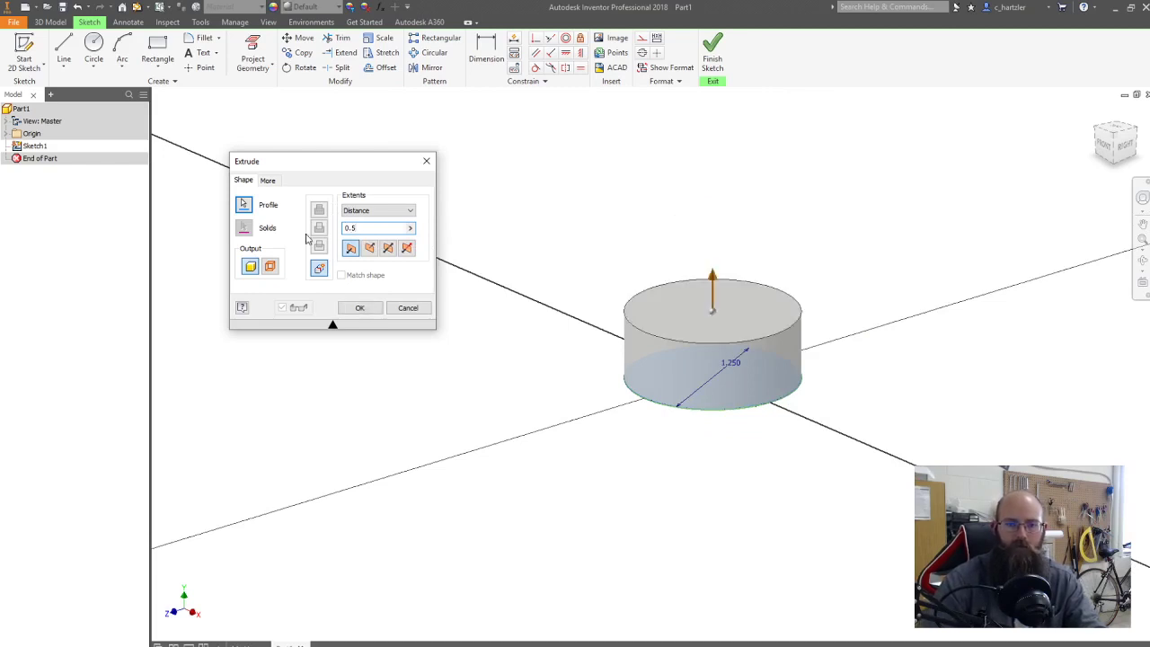
left_click_drag(344, 228, 377, 234)
left_click(360, 308)
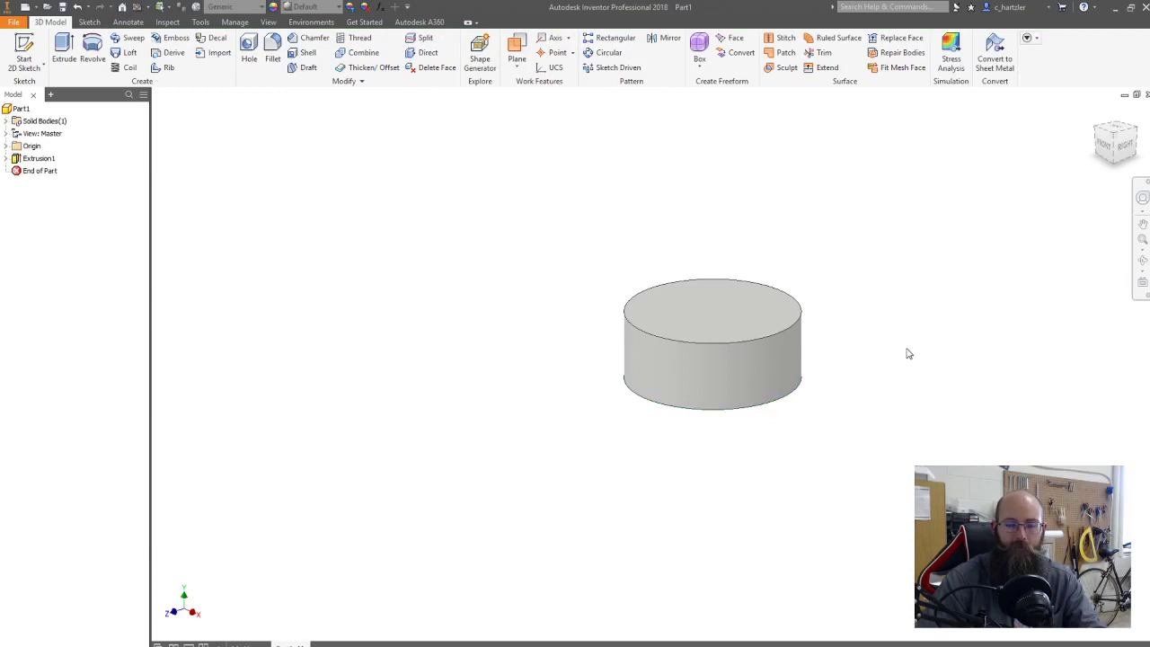
Step: Start a sketch on the cylinder's top face and draw a small rectangle across the origin
left_click(22, 56)
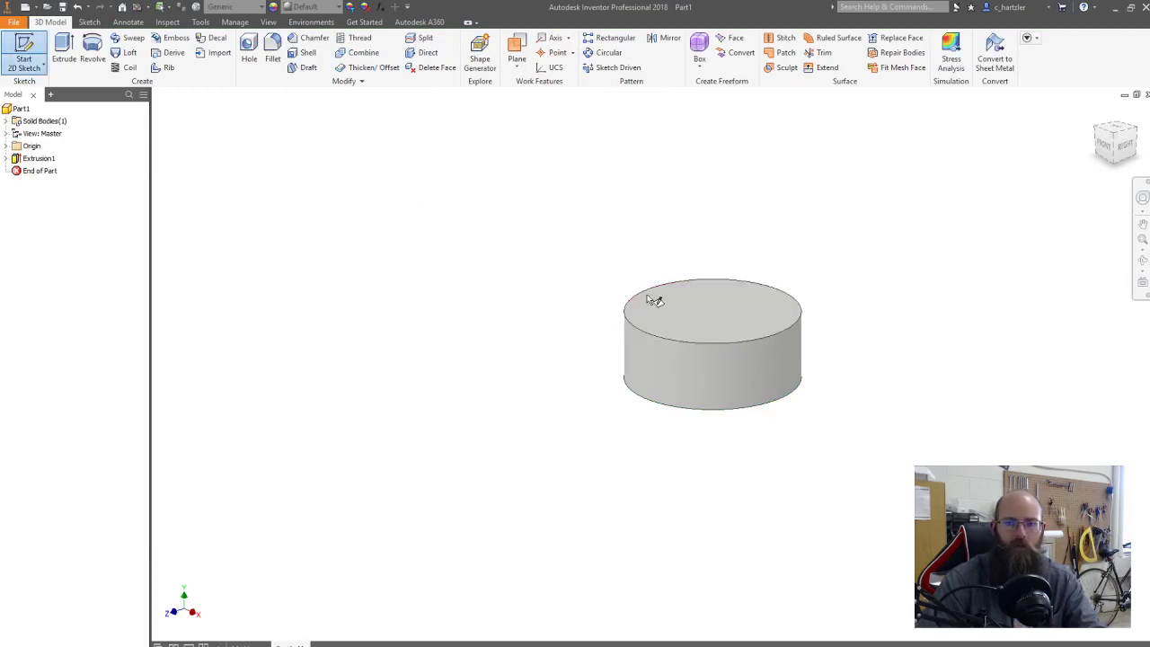
left_click(710, 312)
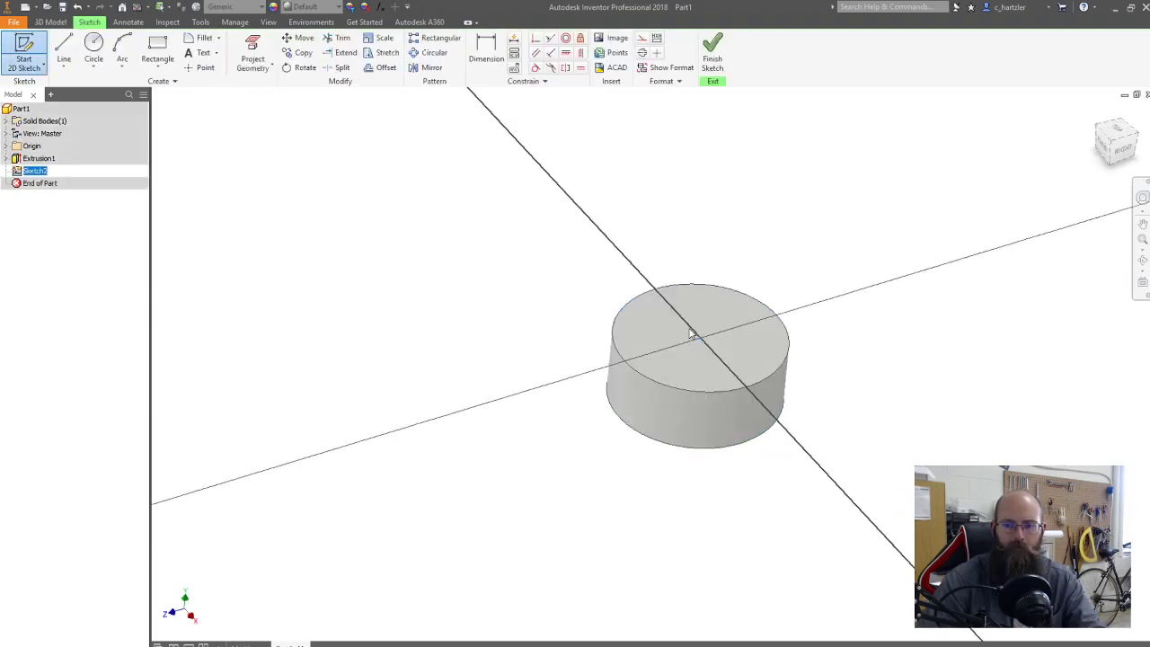
left_click(158, 49)
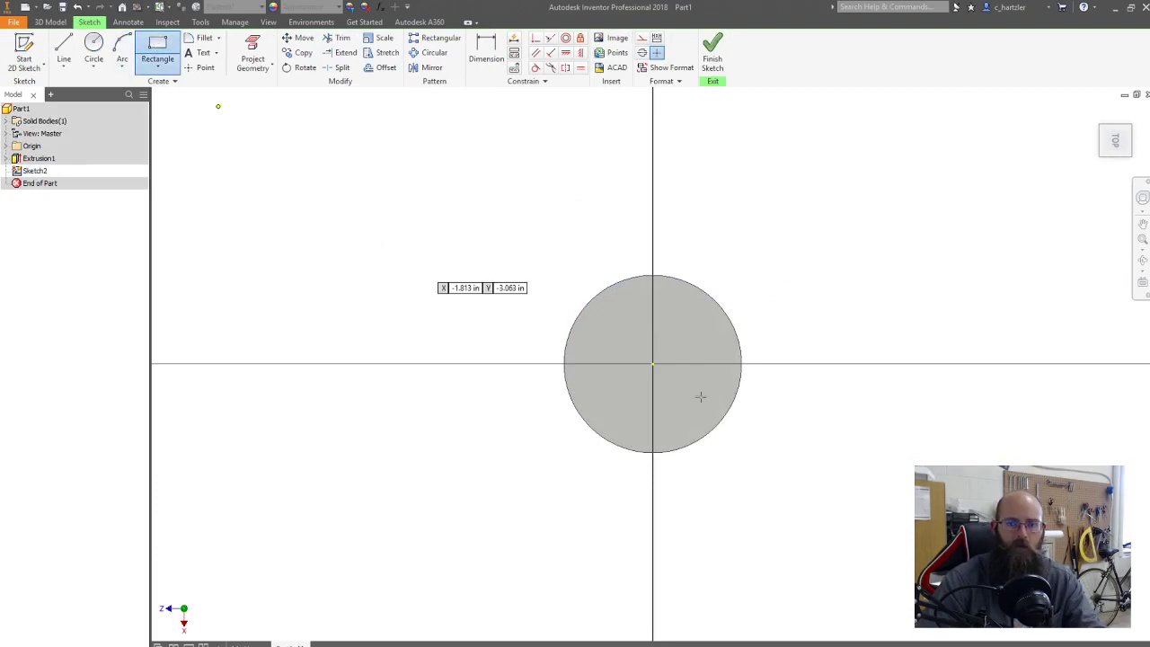
left_click(630, 332)
key("Escape")
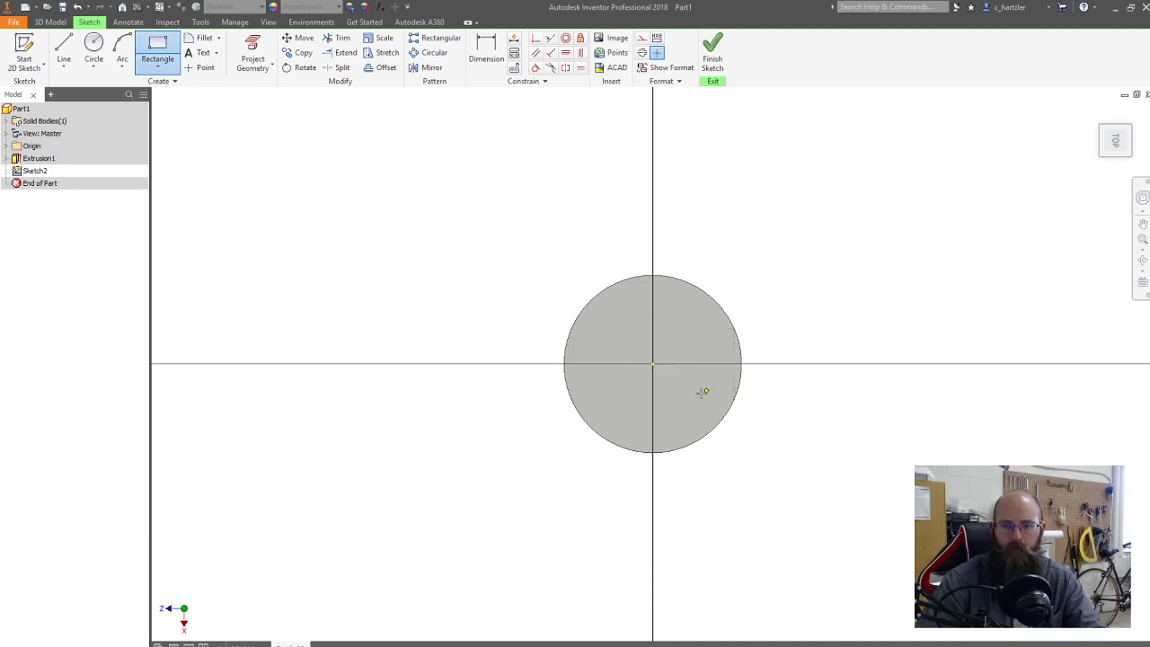
left_click(706, 390)
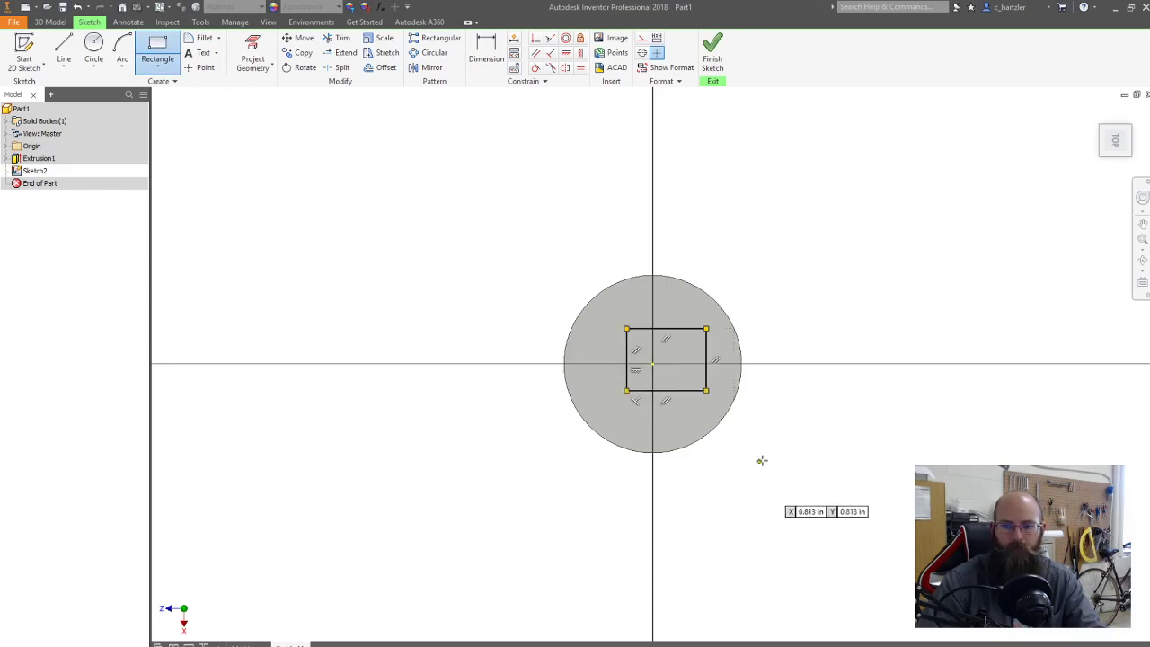
left_click(488, 56)
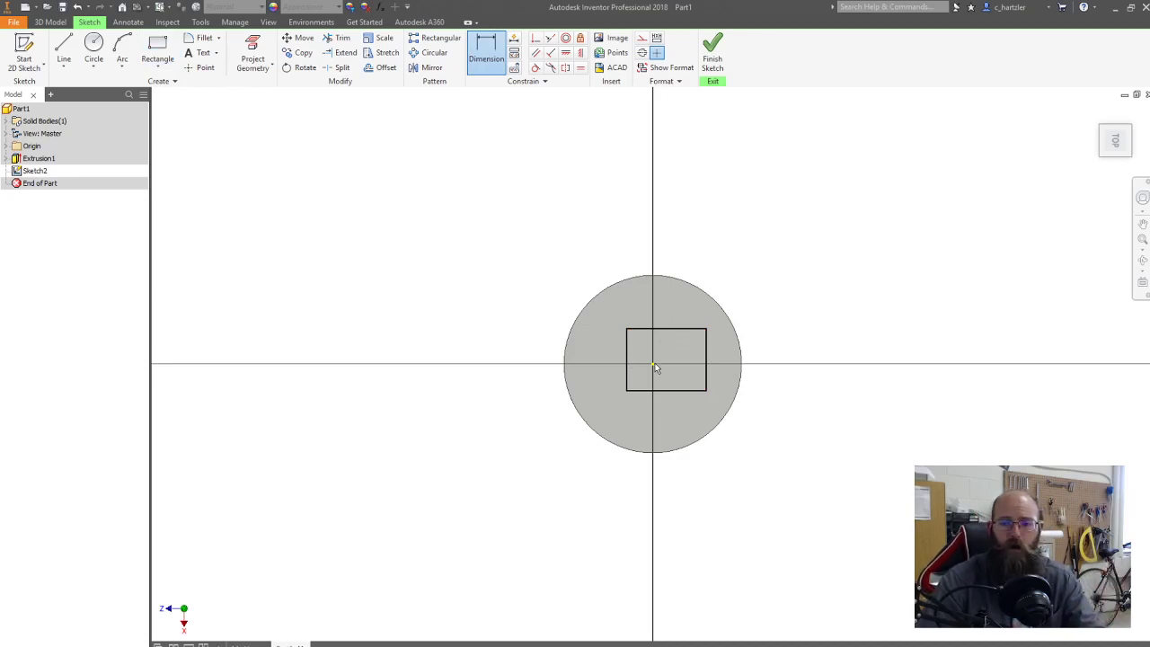
Step: Dimension the rectangle's right edge and a vertical edge 0.250 from the centre axes
left_click(706, 362)
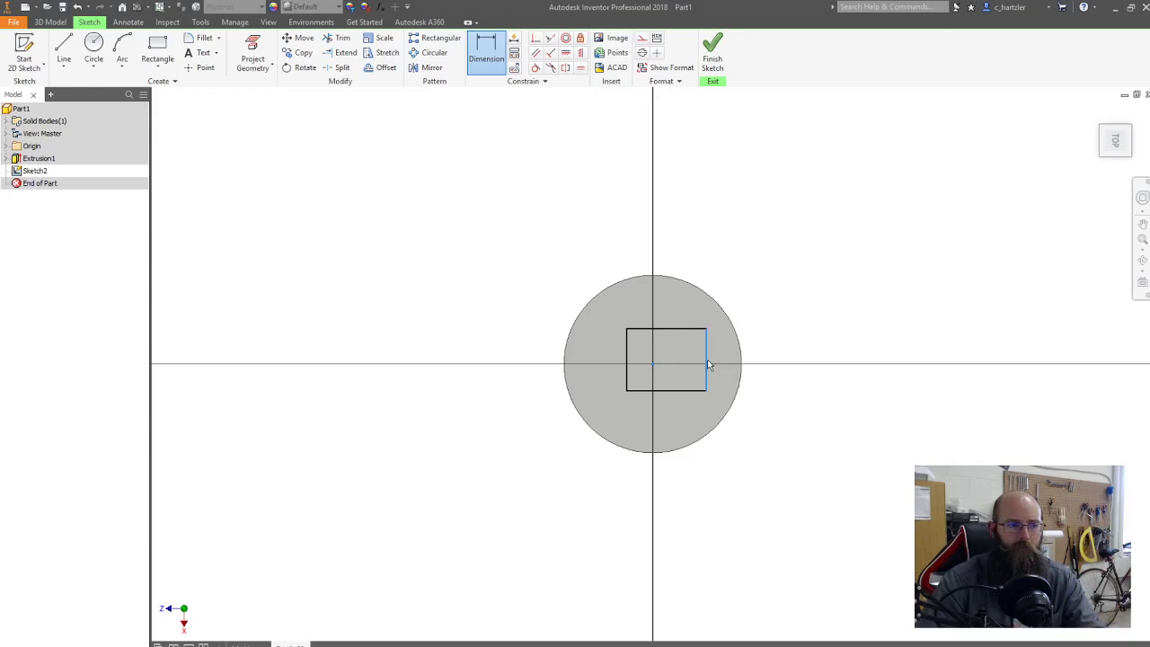
left_click(699, 250)
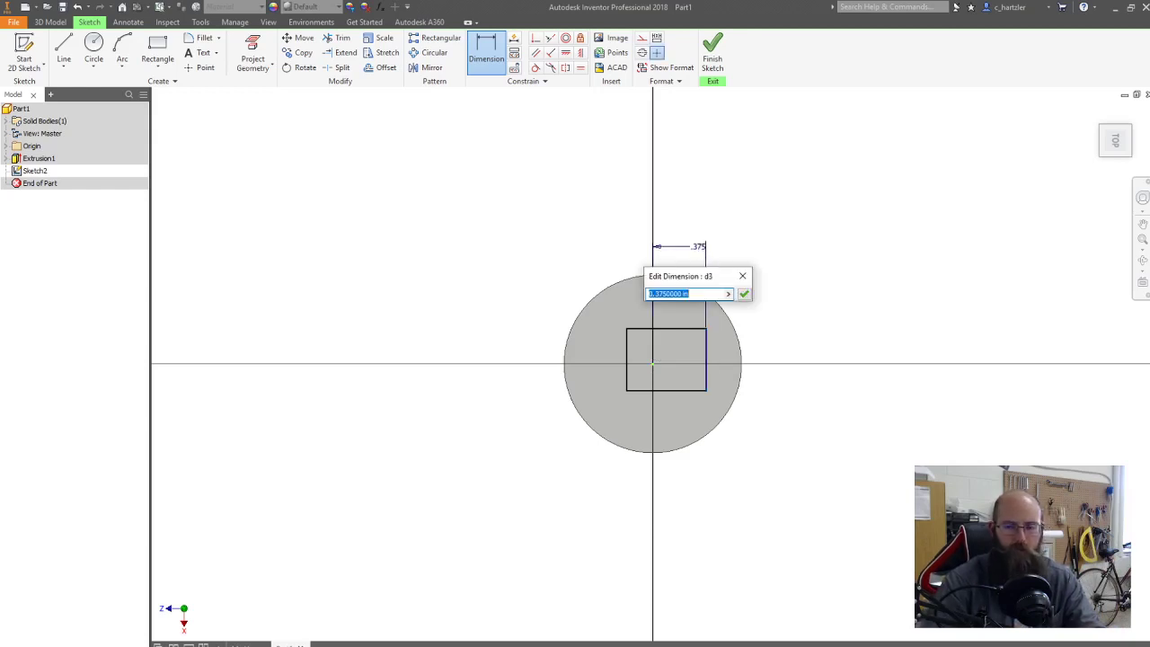
type("0.25")
key("Return")
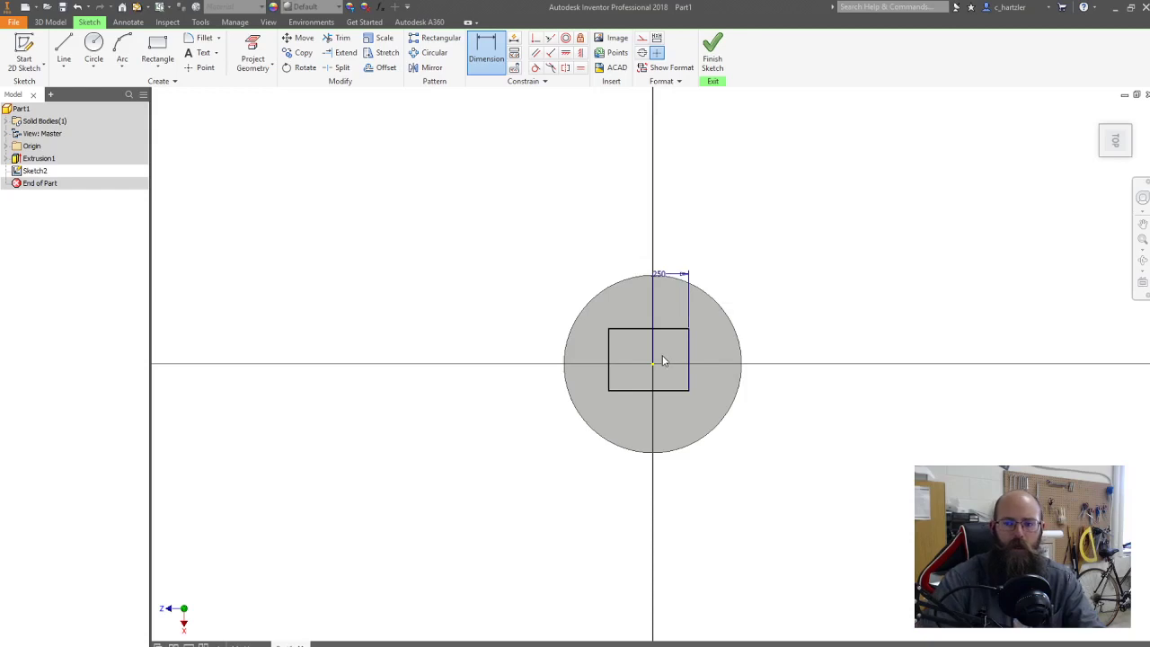
left_click(663, 334)
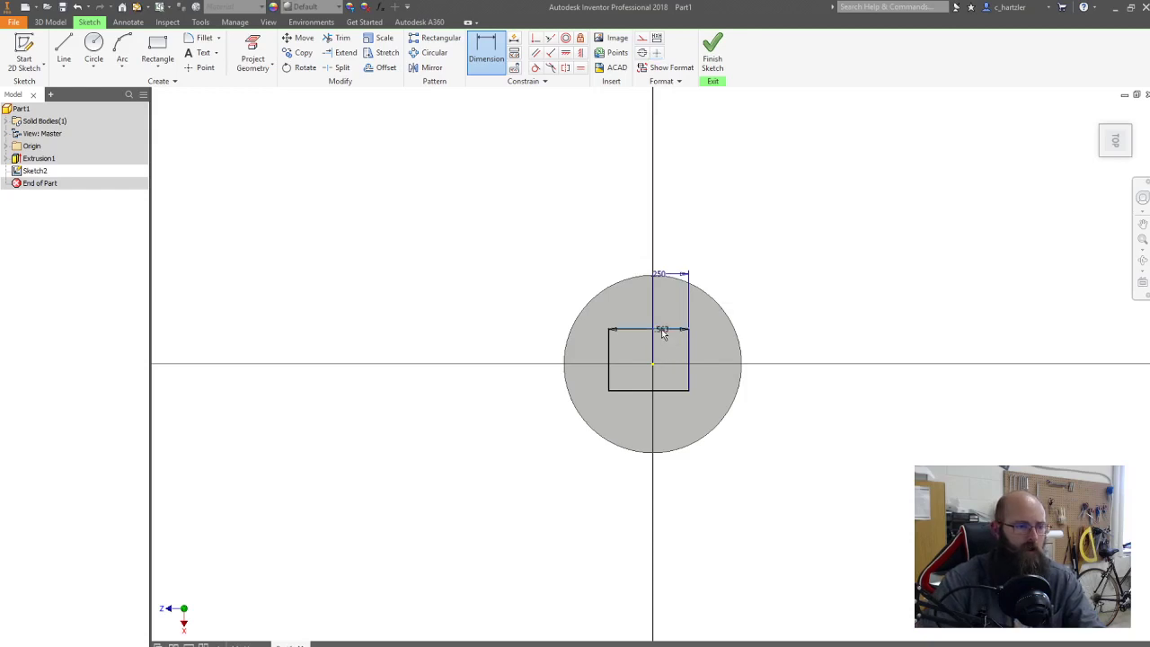
key("Escape")
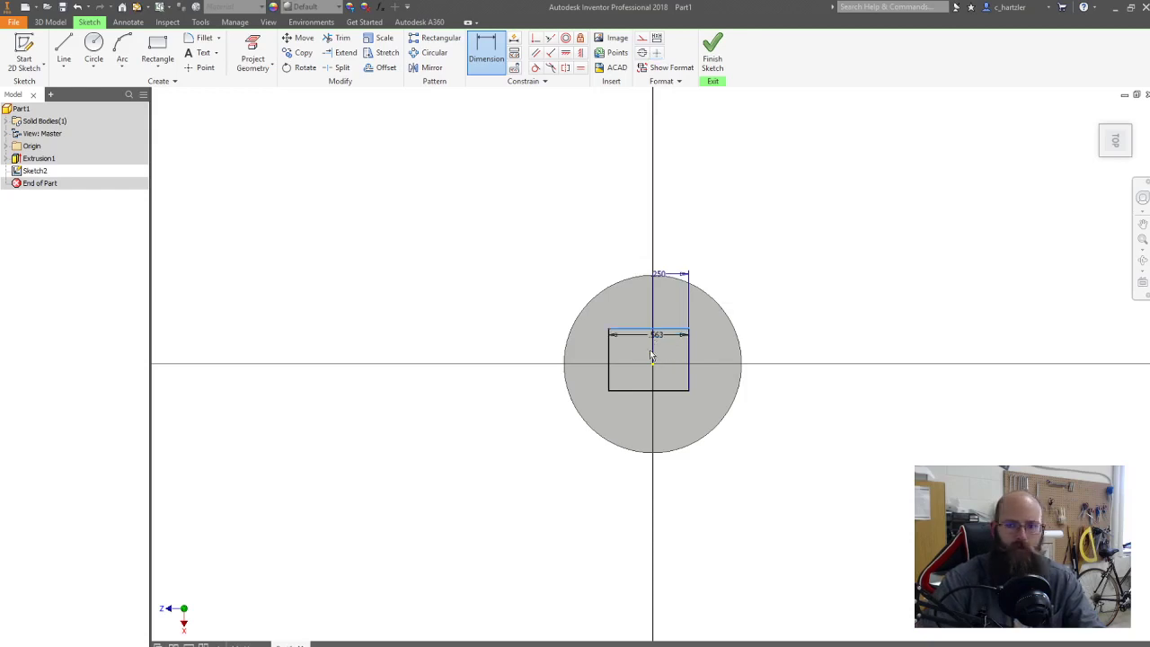
left_click(579, 354)
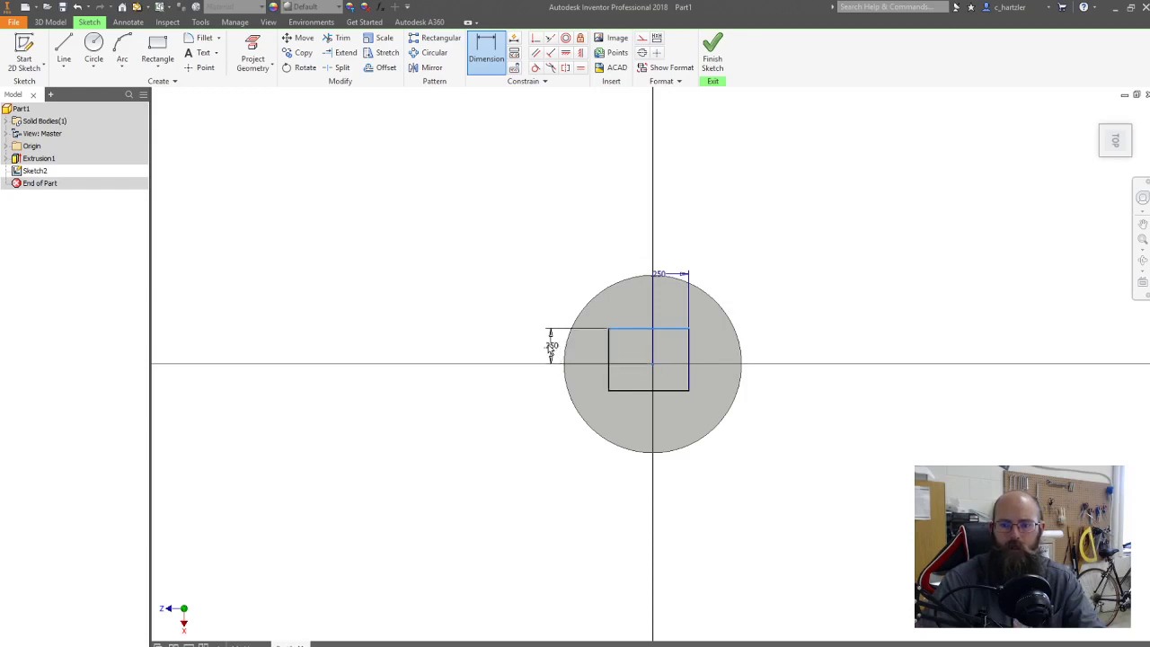
left_click(541, 341)
type(".25")
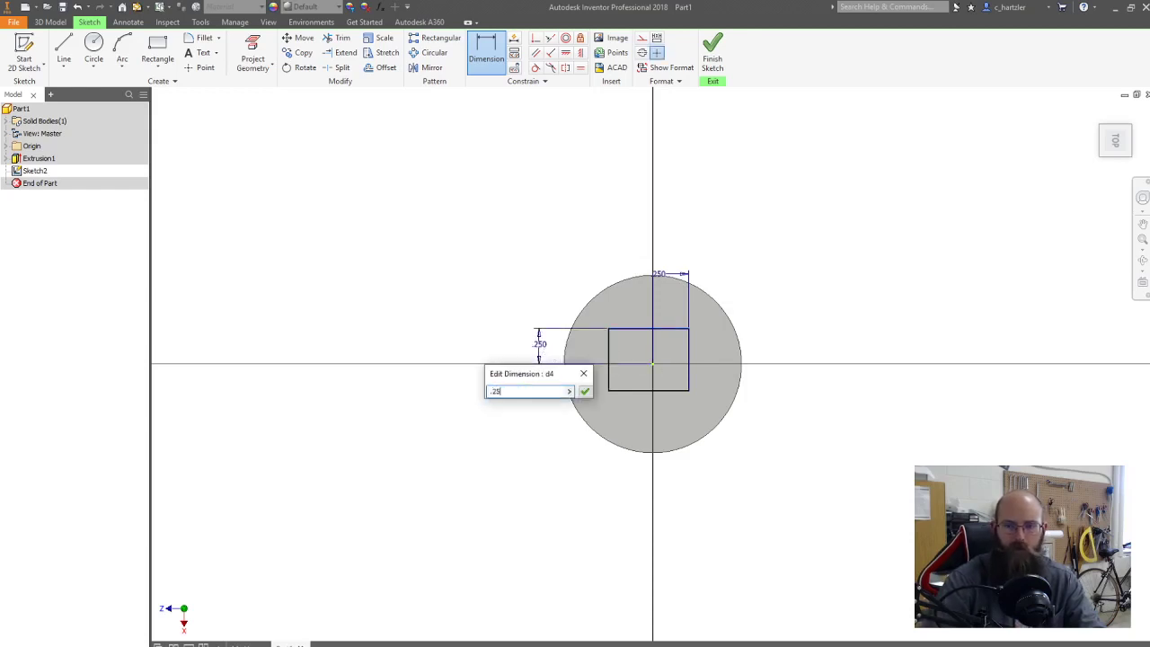
key("Return")
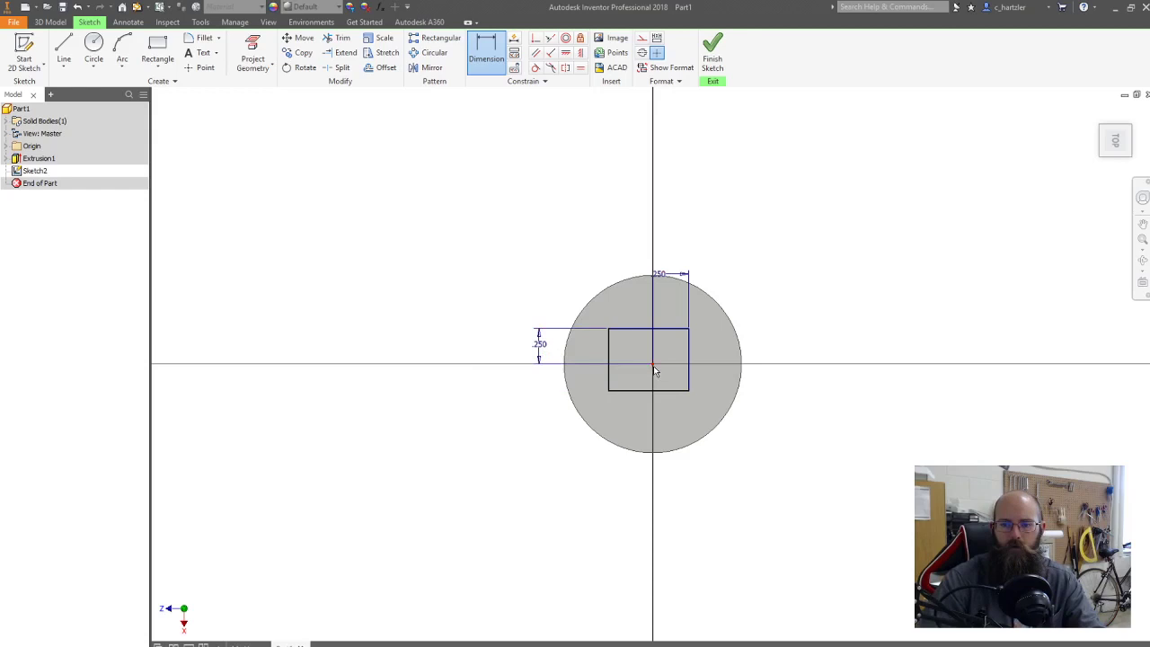
Step: Dimension the left and bottom edges 0.25 from the axes to centre the square
left_click(608, 379)
left_click(615, 429)
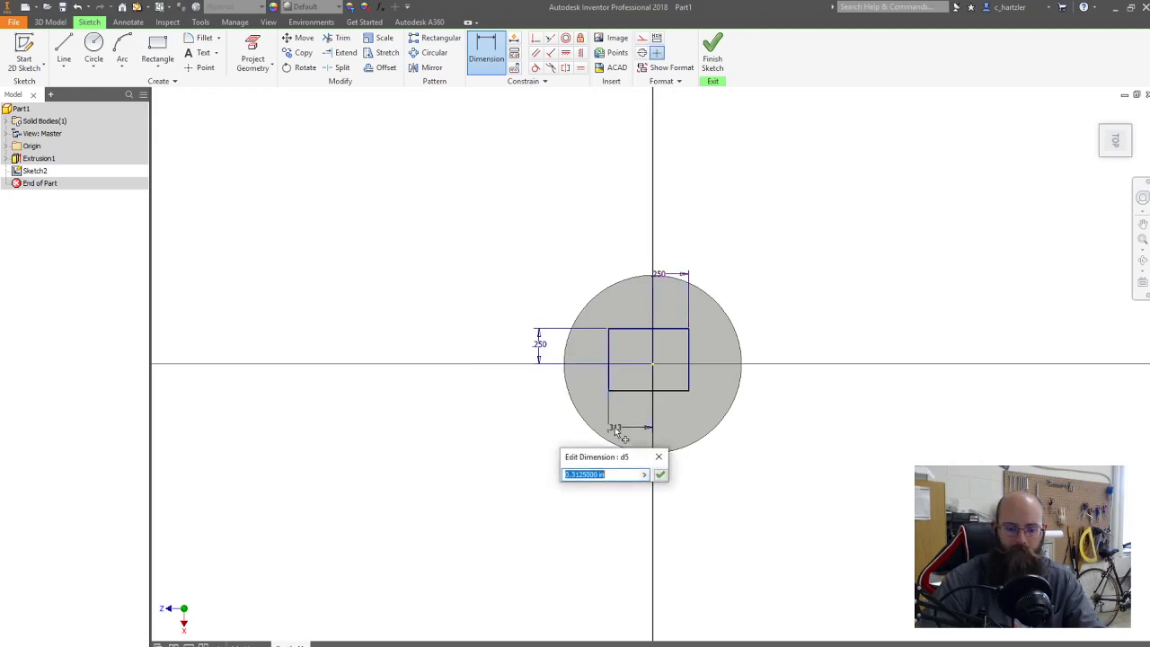
type(".25")
key("Return")
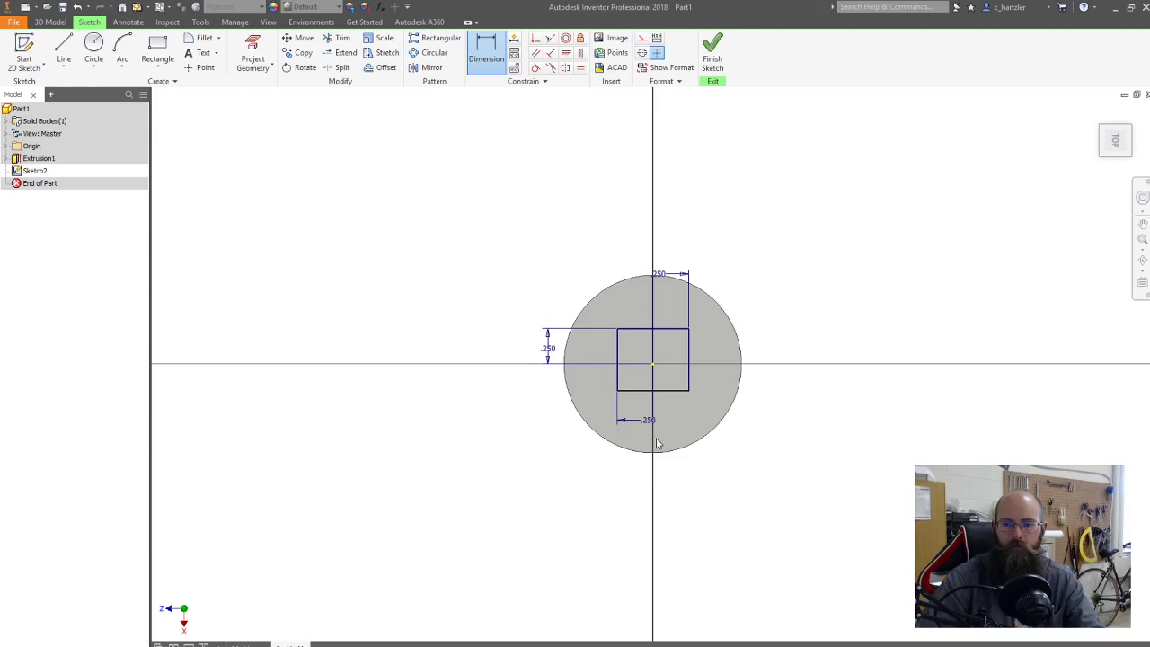
left_click(655, 365)
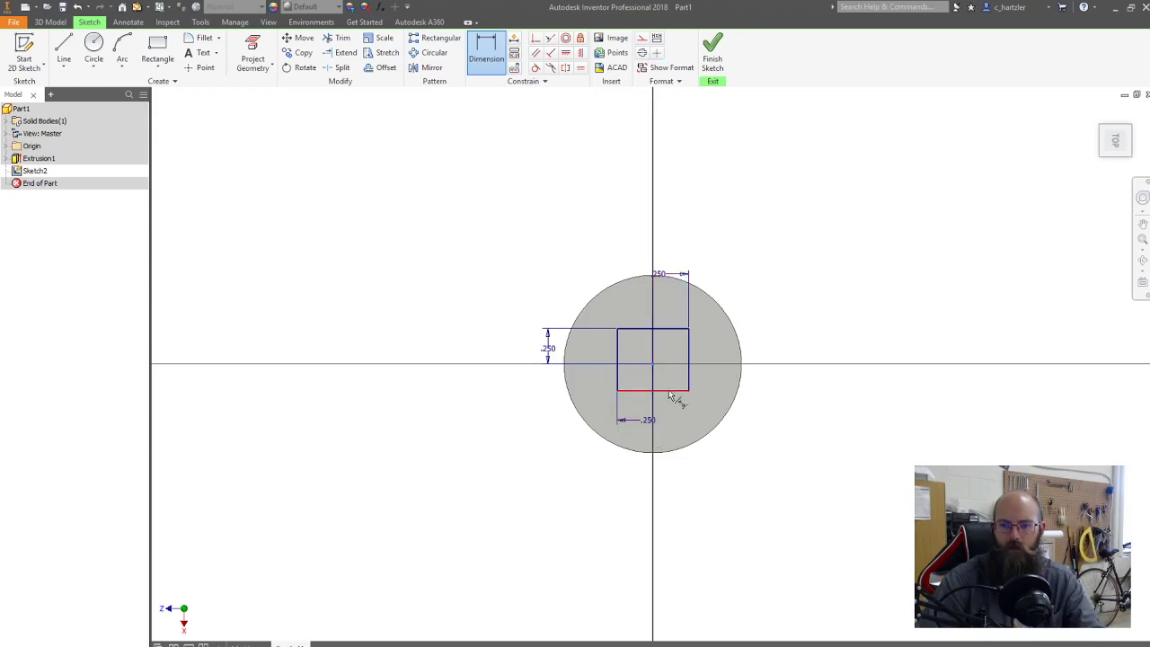
left_click(675, 390)
left_click(800, 380)
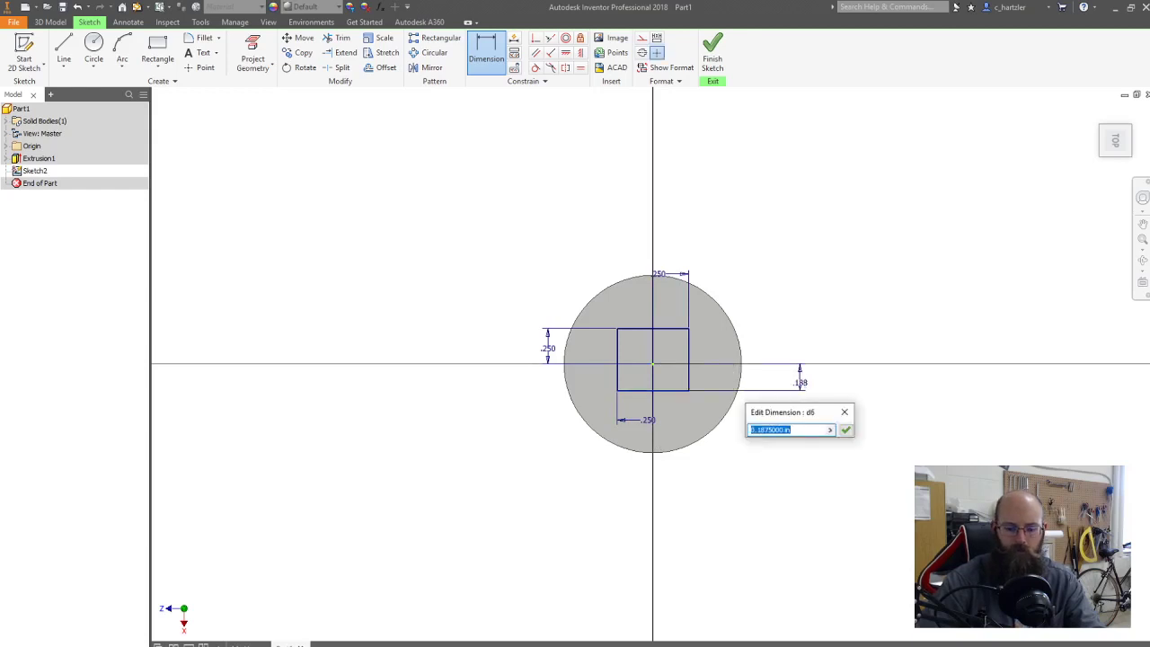
type(".25")
key("Return")
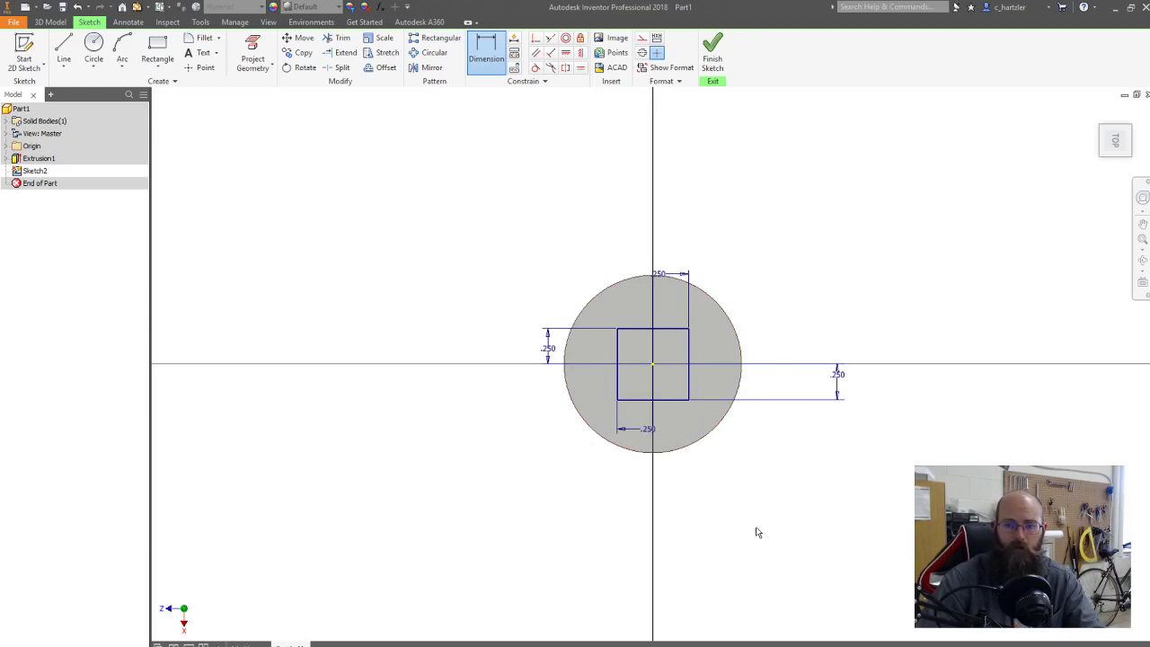
Step: Extrude the square sketch 1.75 inches up from the cylinder, checking the reference drawing
key("e")
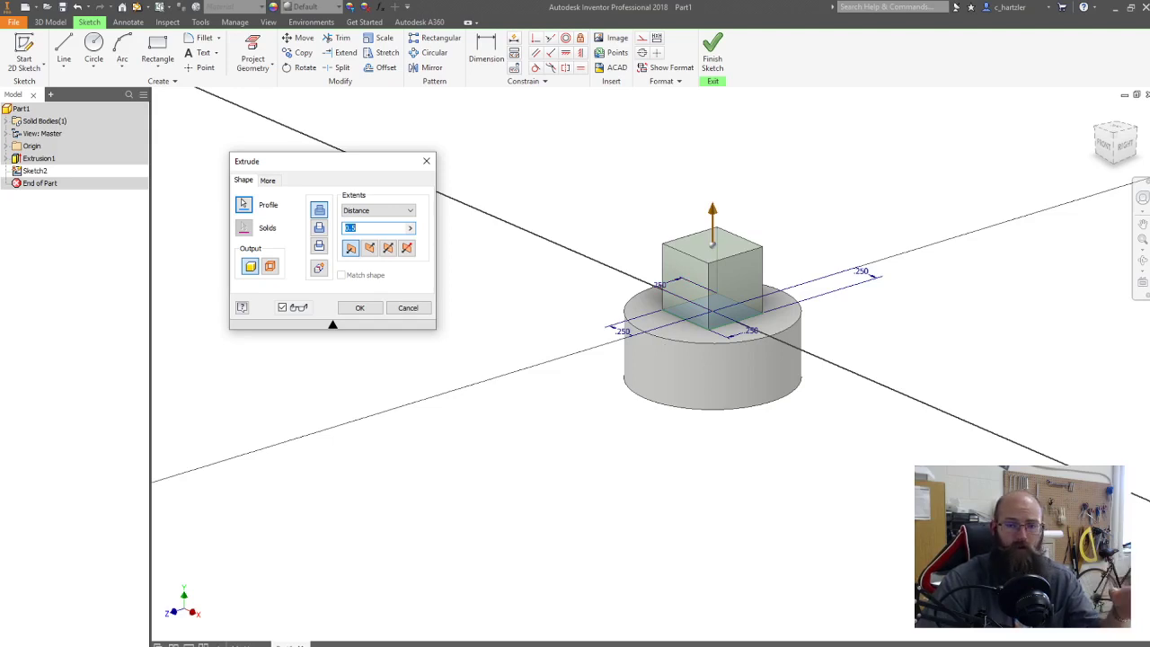
key("alt+Tab")
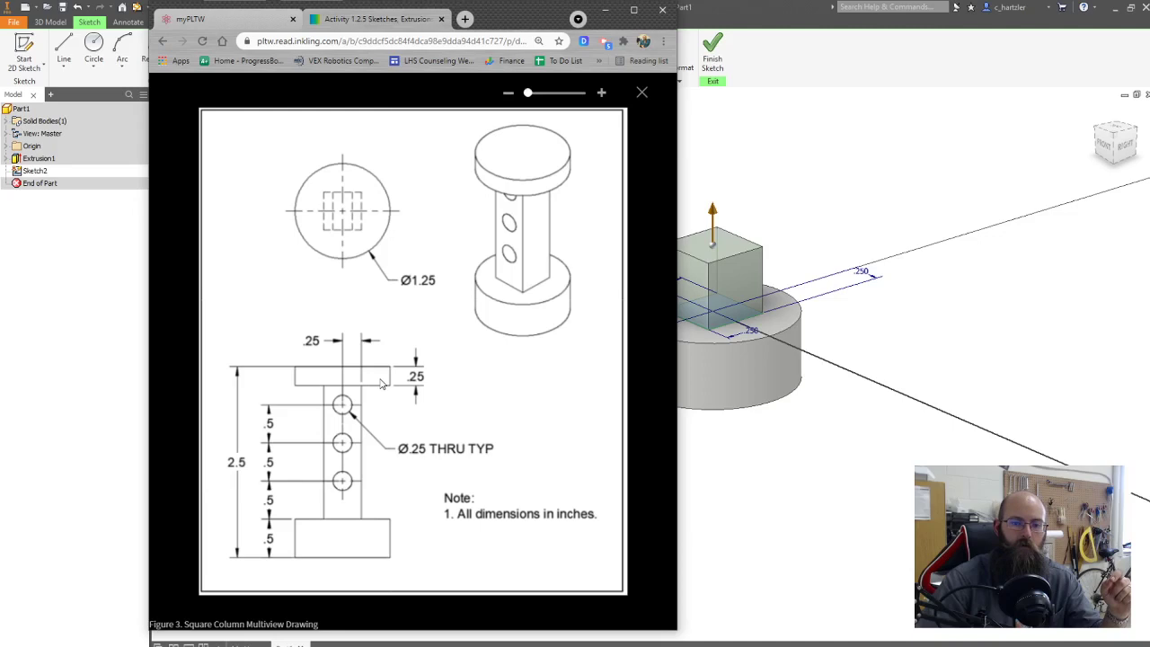
left_click(605, 10)
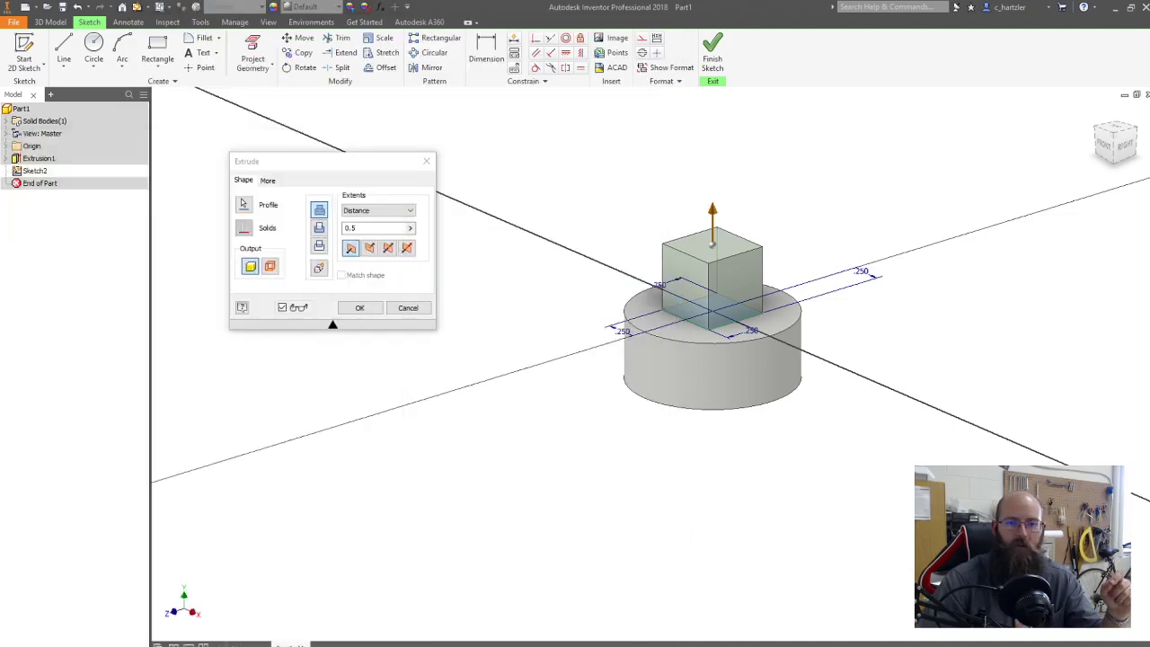
left_click(364, 228)
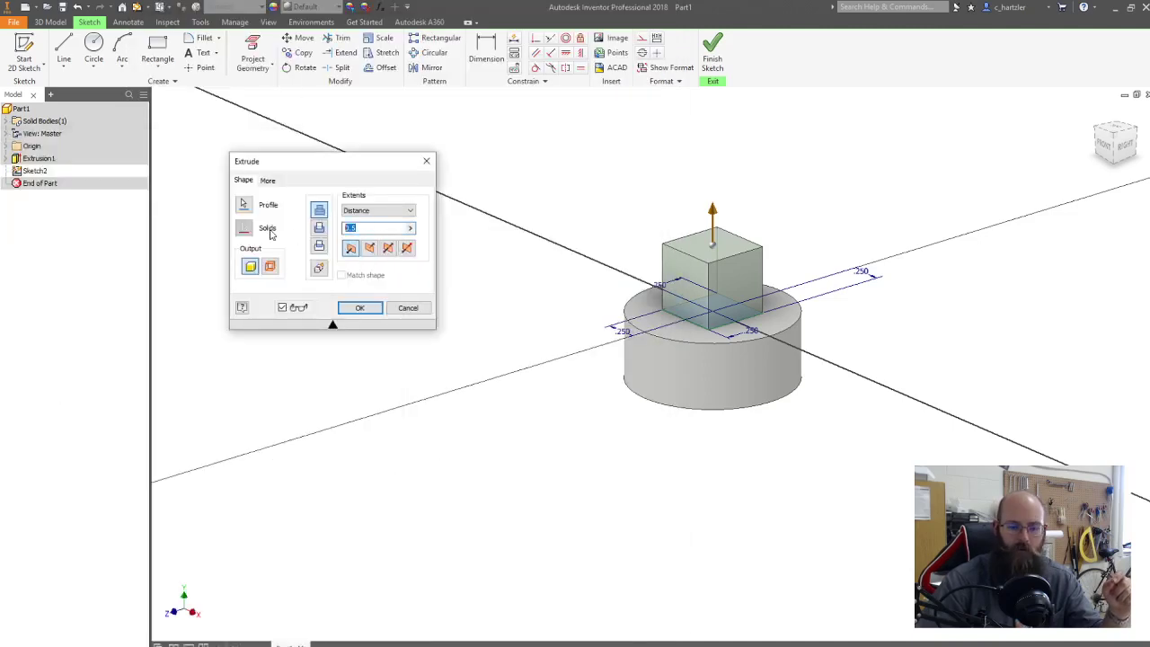
type("1.75")
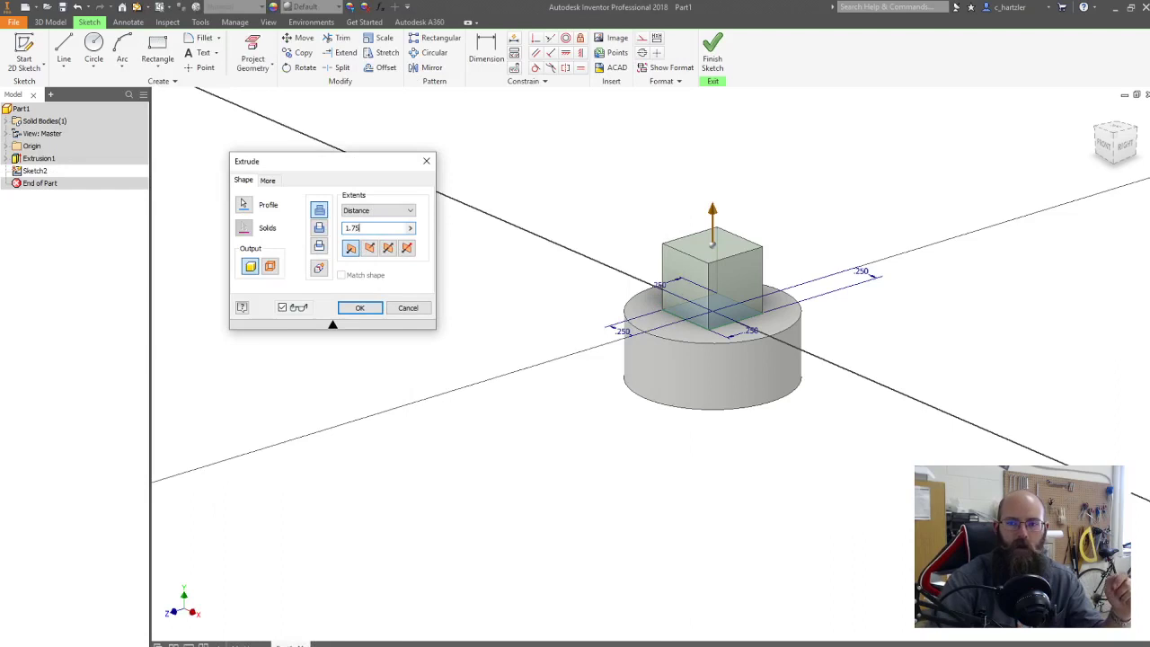
key("Return")
scroll(566, 372, "down", 5)
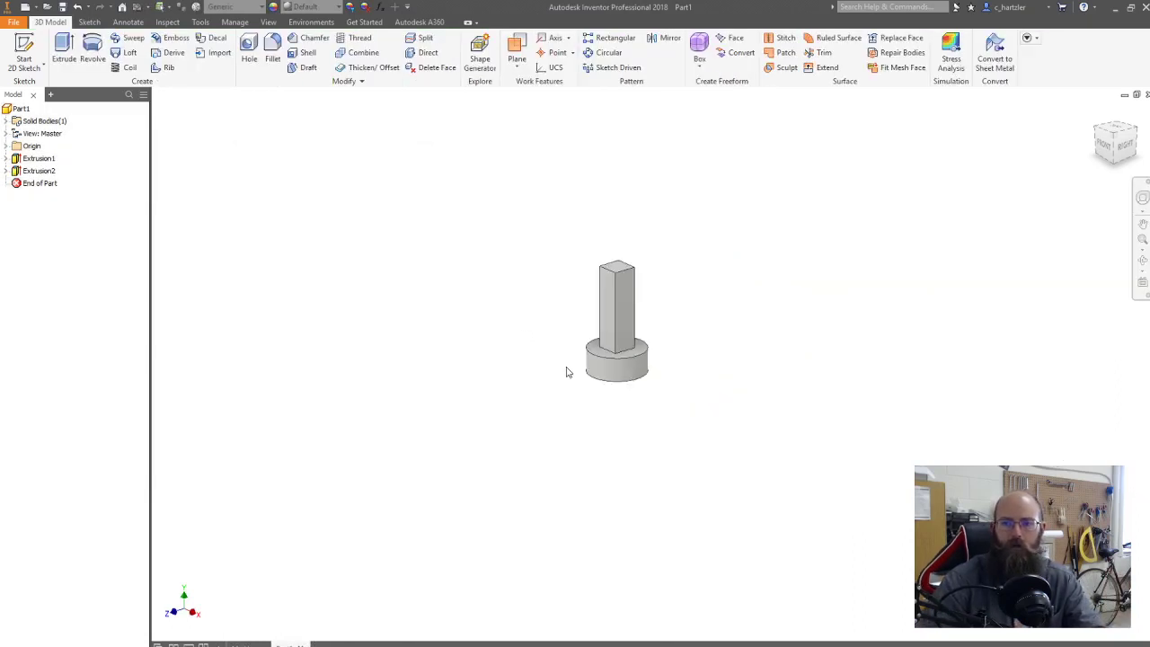
Step: Draw a 1.250 circle at the origin on the column's top face and finish the sketch
left_click(20, 49)
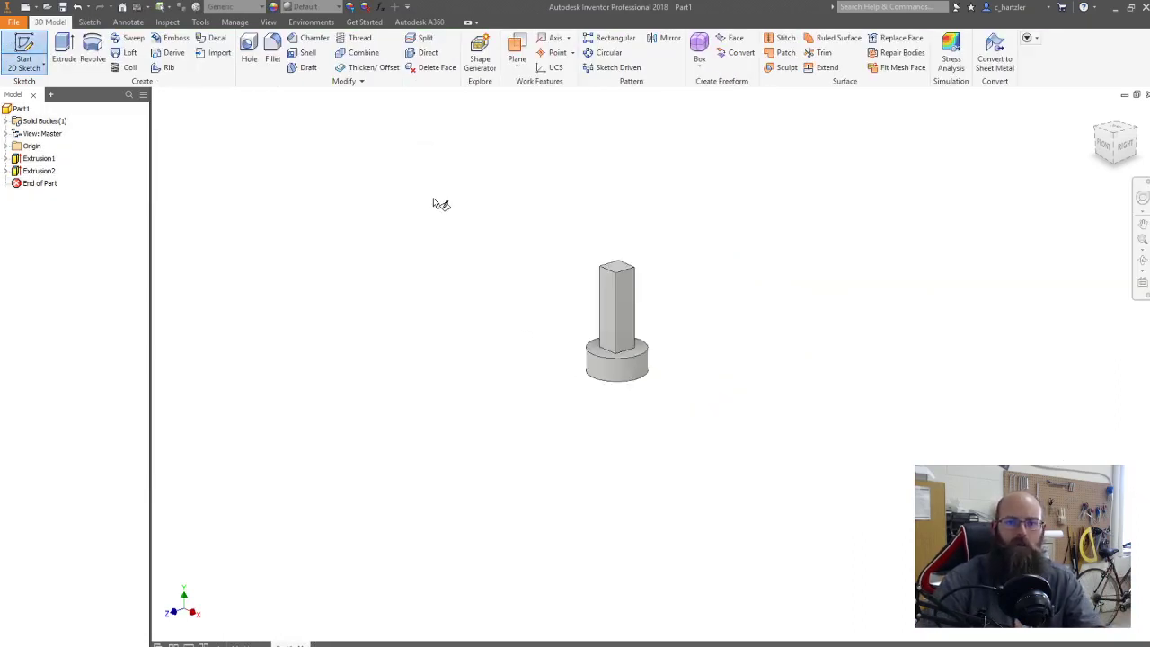
left_click(617, 270)
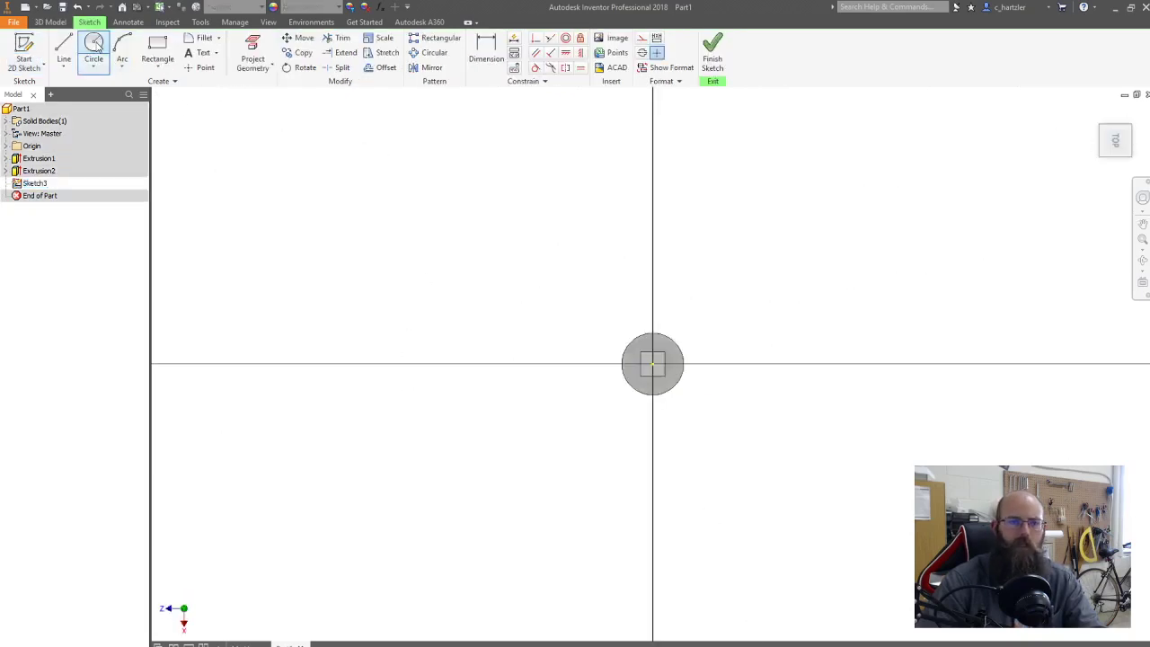
left_click(94, 50)
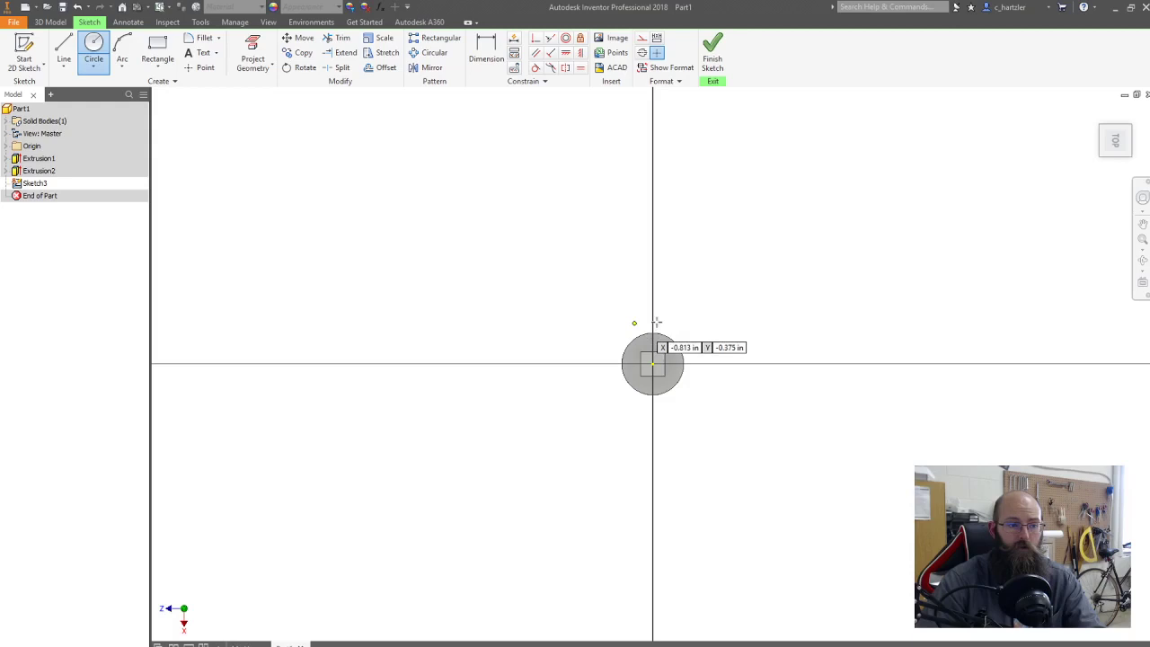
left_click(652, 363)
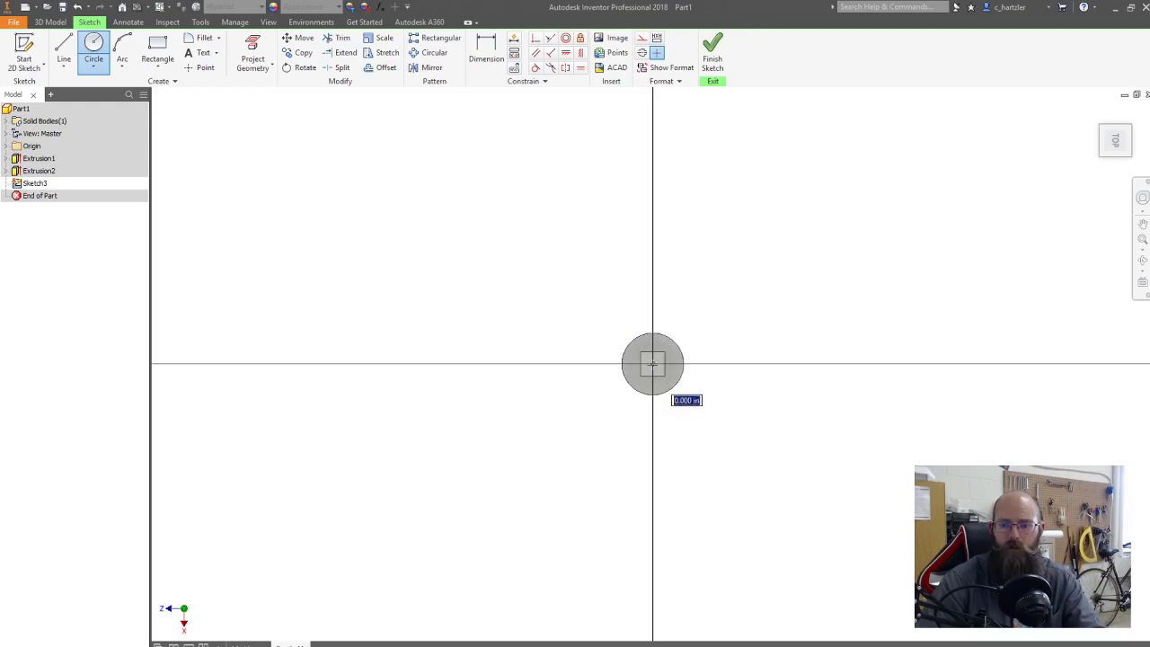
scroll(652, 364, "up", 5)
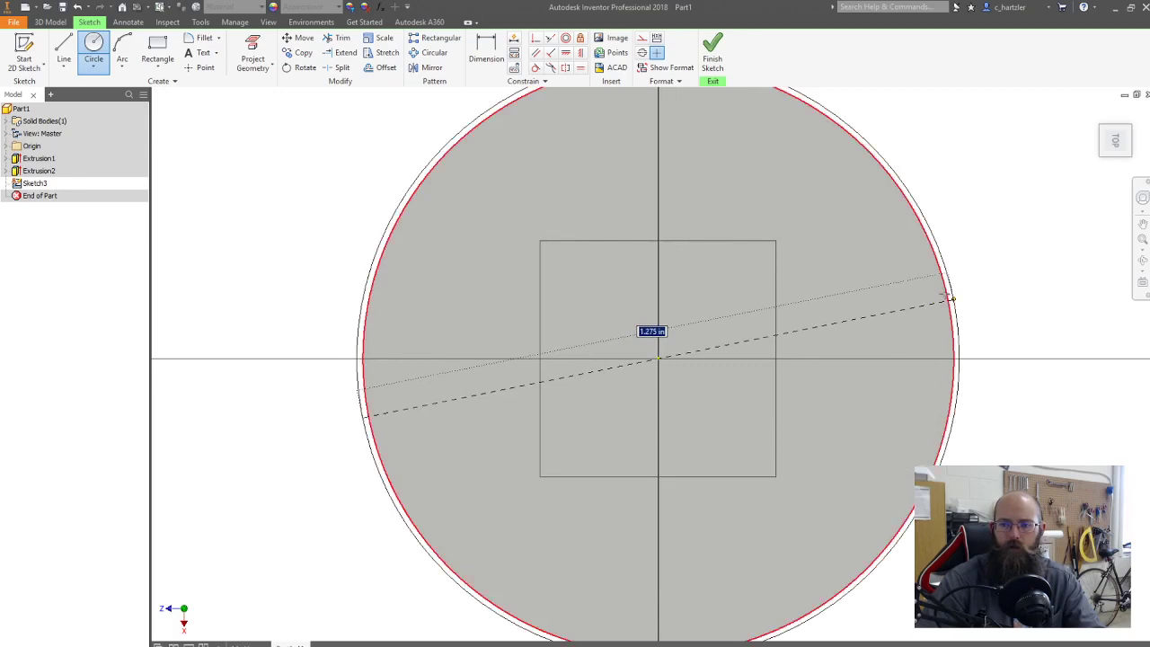
left_click(945, 294)
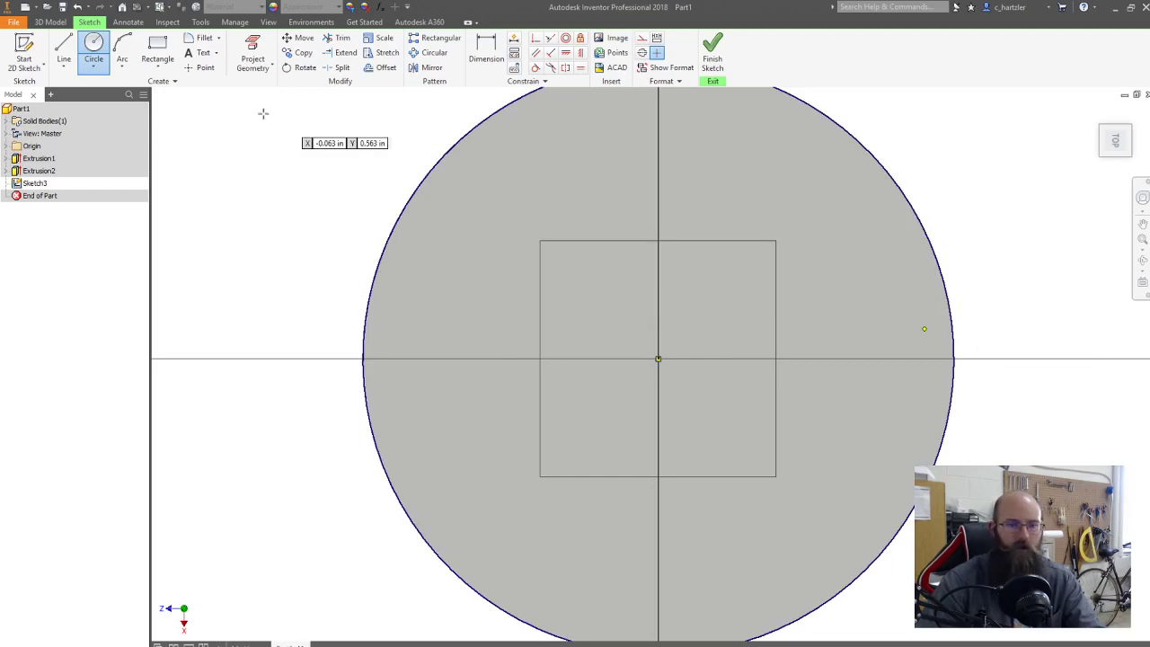
left_click(714, 52)
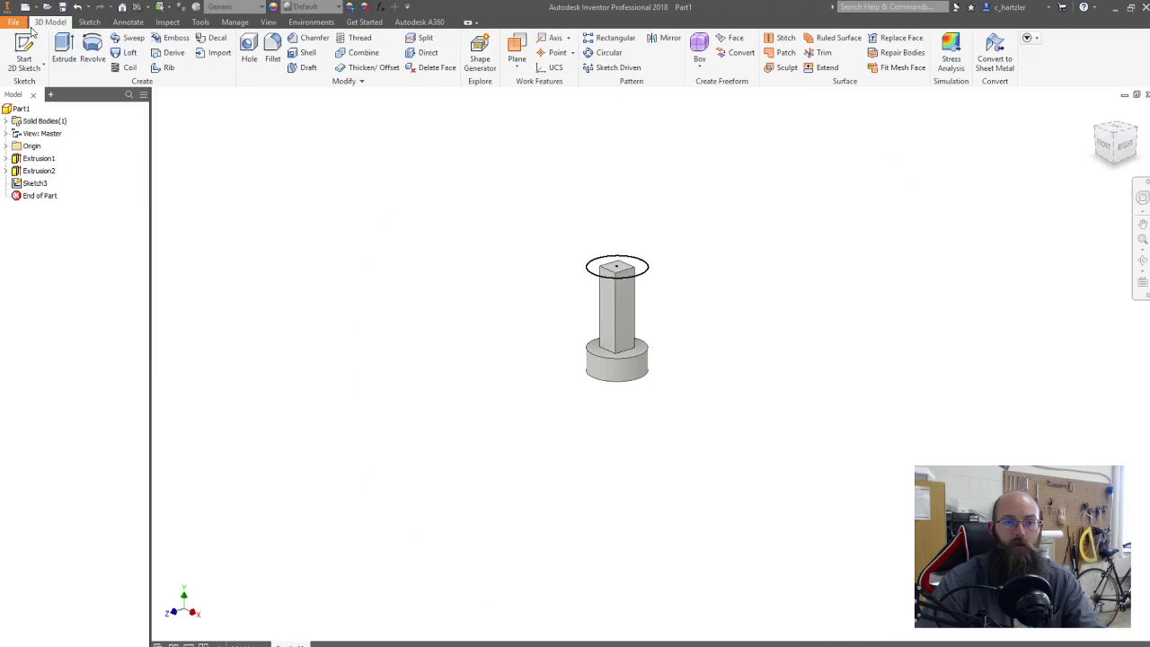
Step: Extrude the top circle 0.25 inch as the upper cap and return to the home view
left_click(64, 50)
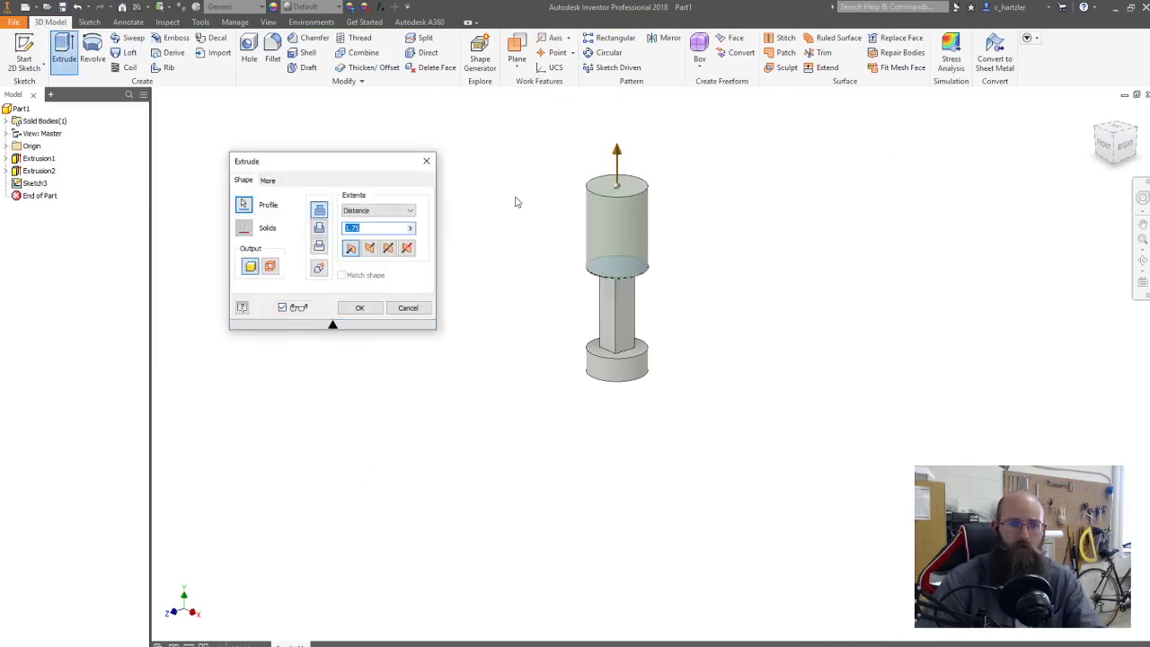
type("0.25")
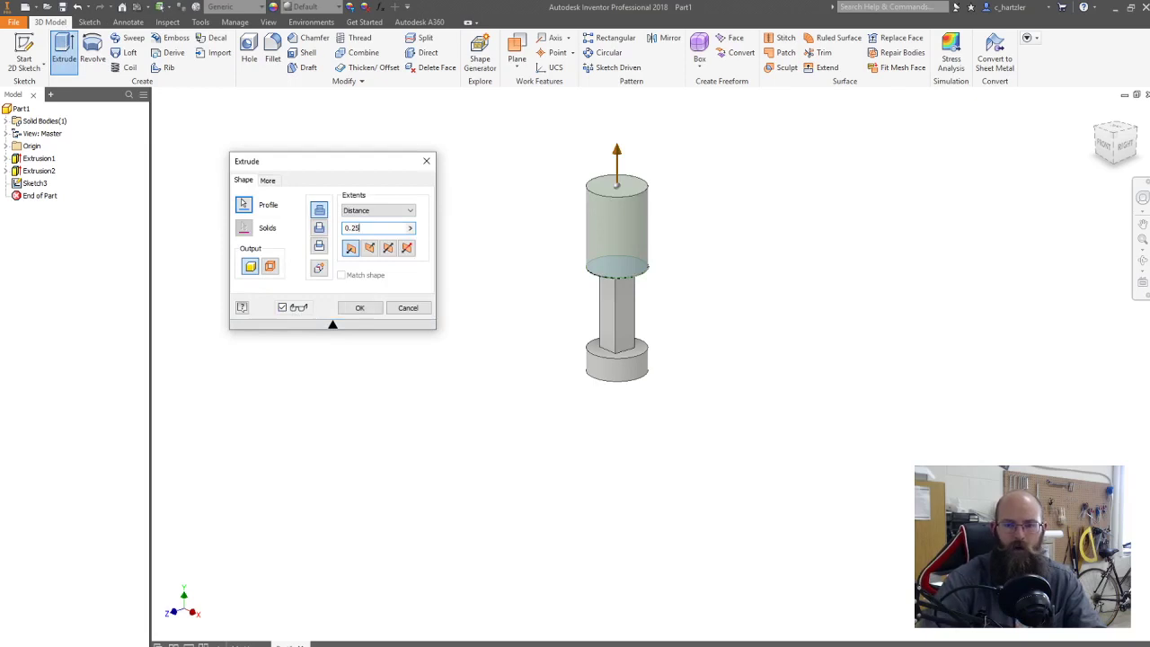
key("Return")
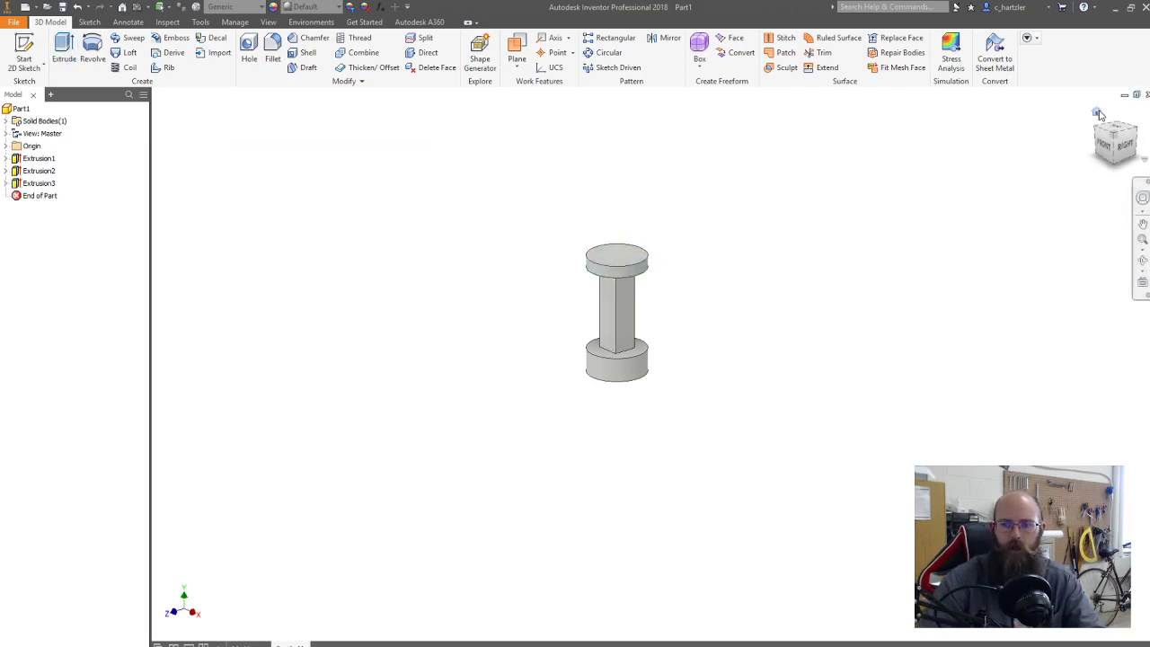
left_click(1098, 113)
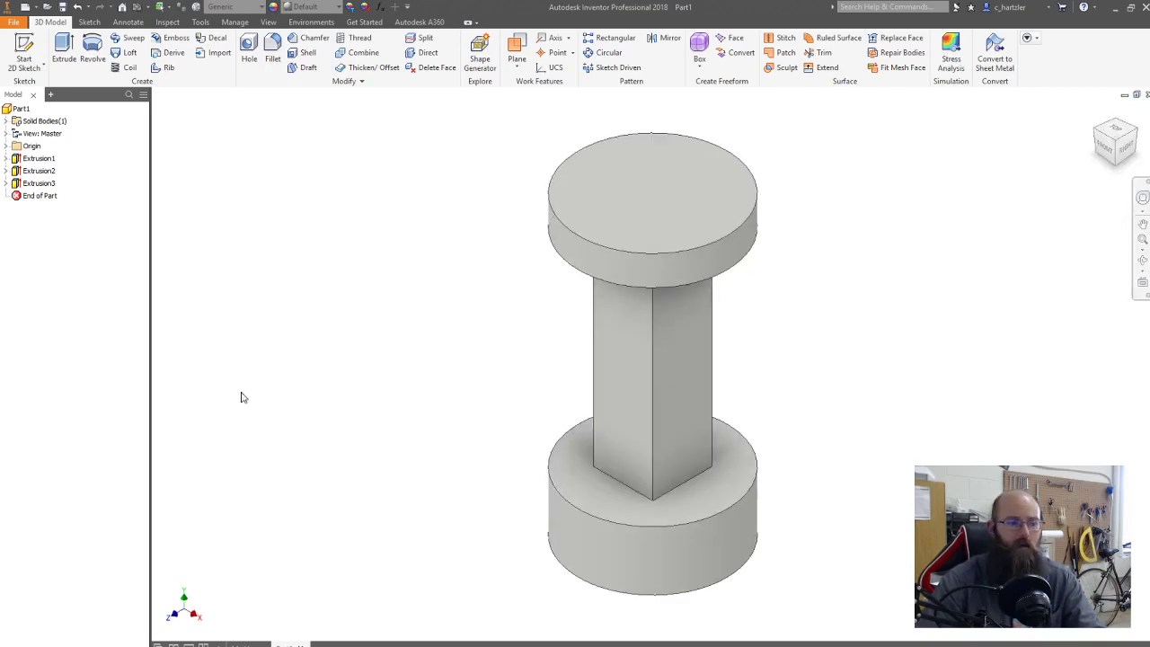
key("alt+Tab")
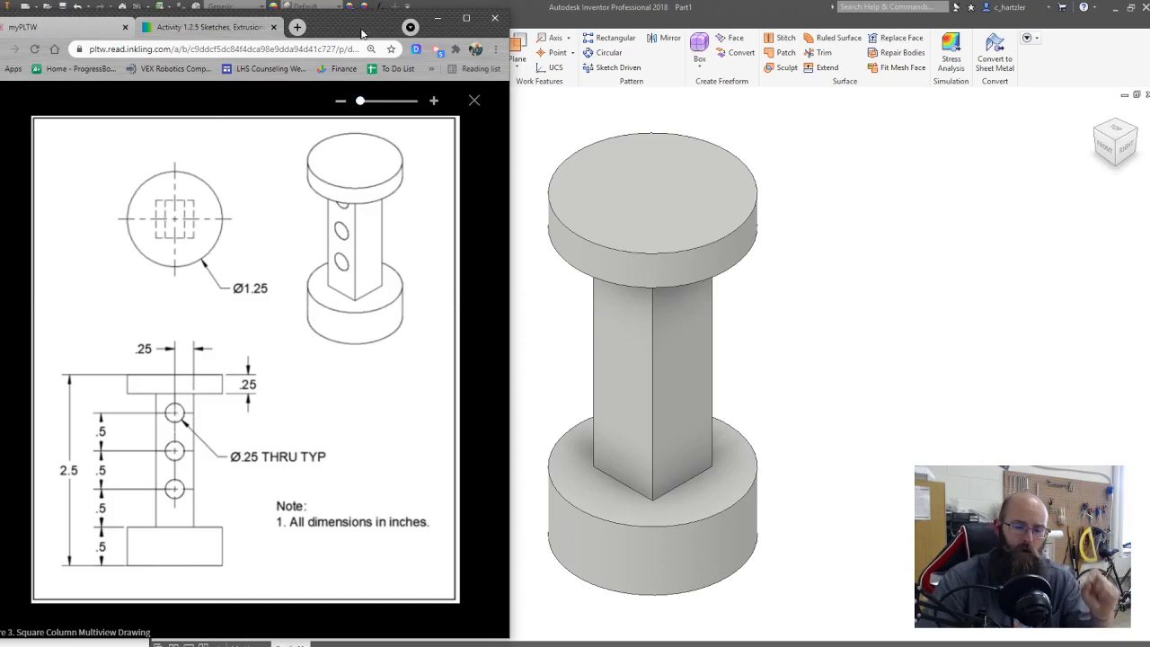
key("super+Down")
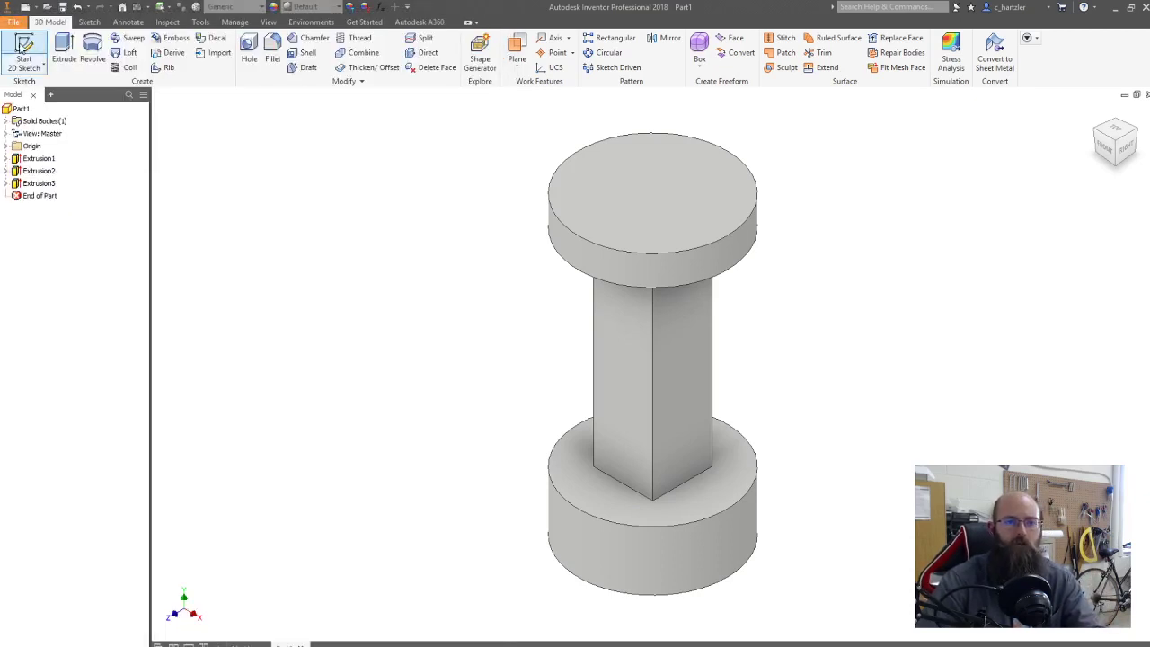
Step: Start a sketch on the column's front face and place three points along its vertical centreline
left_click(24, 52)
left_click(609, 388)
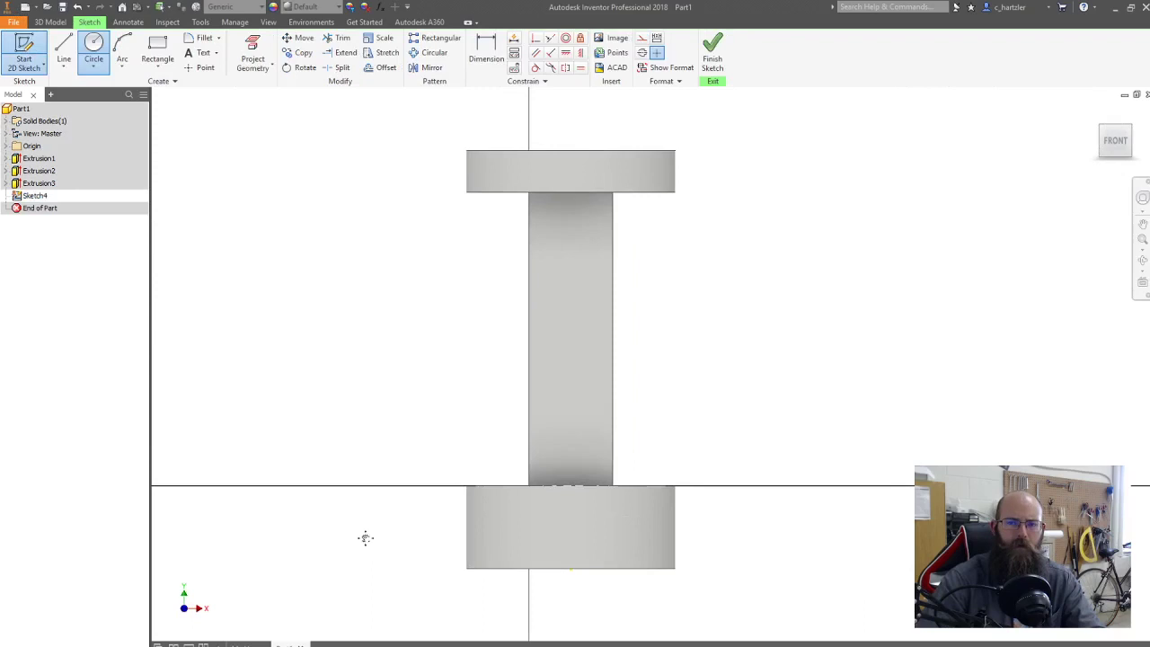
key("Escape")
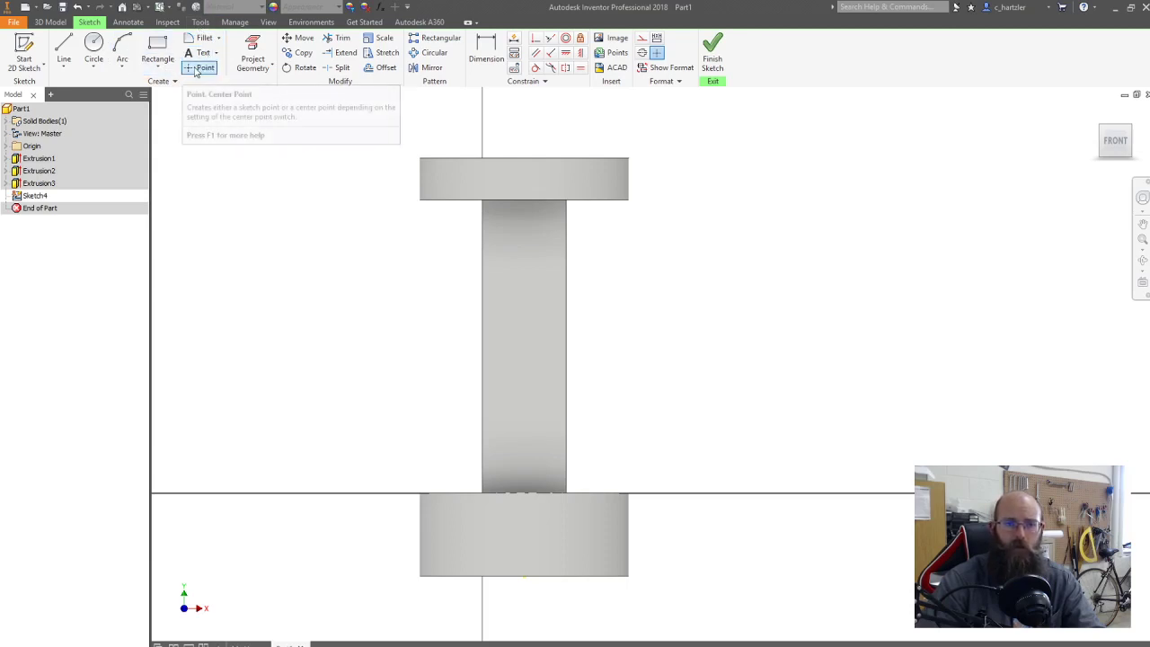
left_click(200, 68)
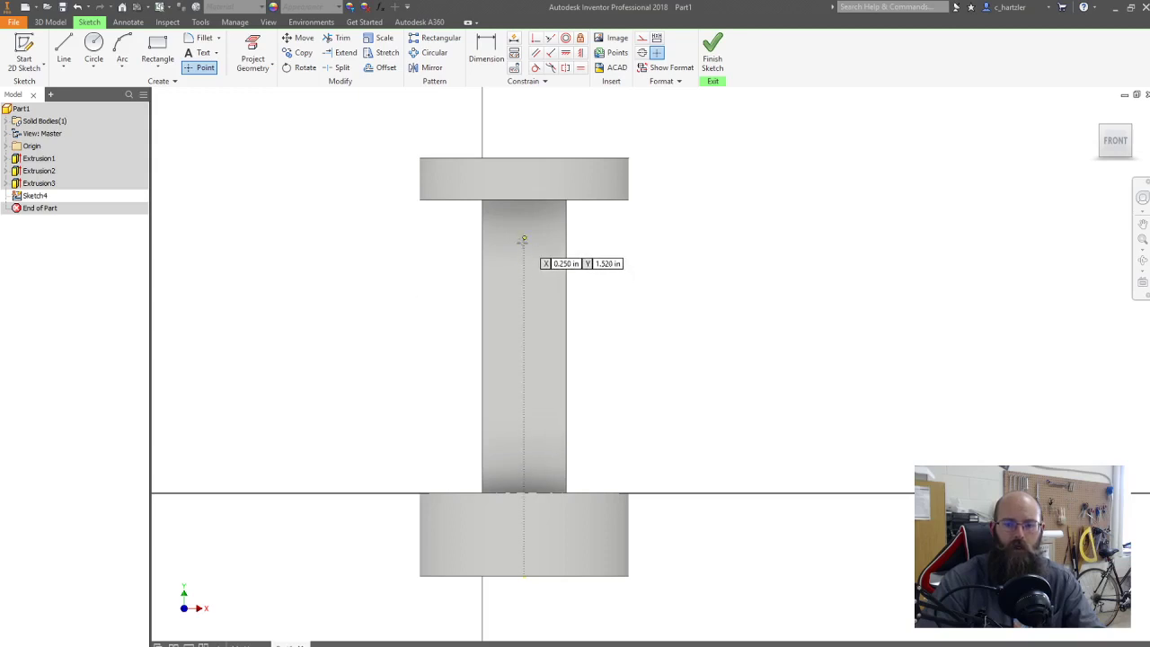
left_click(524, 293)
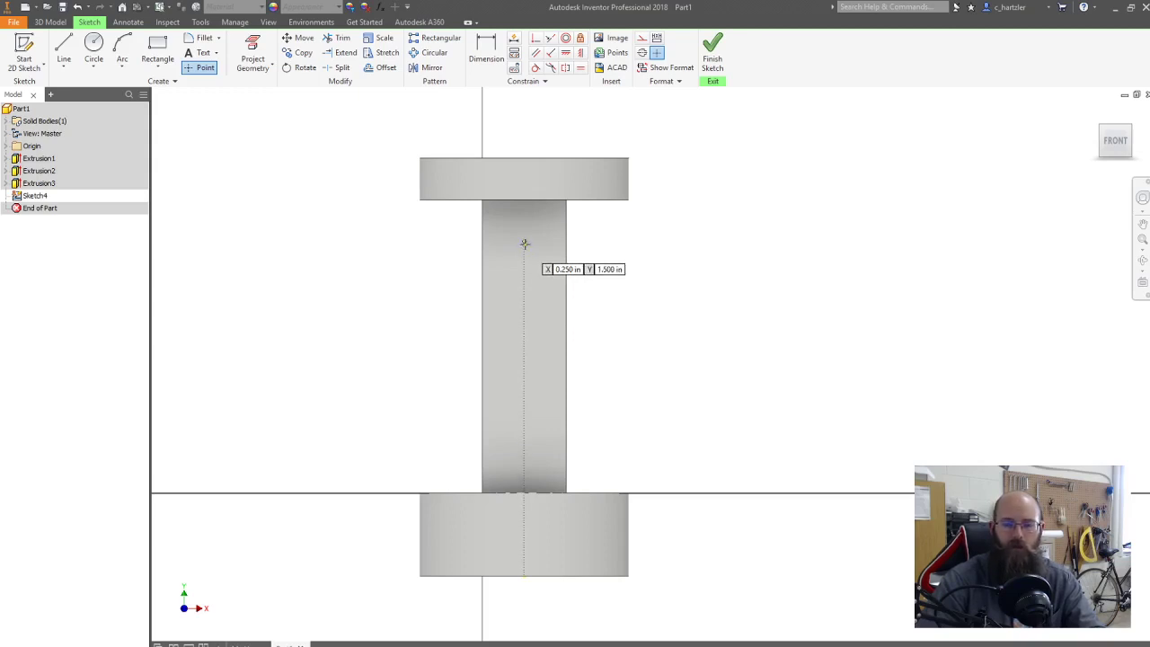
left_click(525, 242)
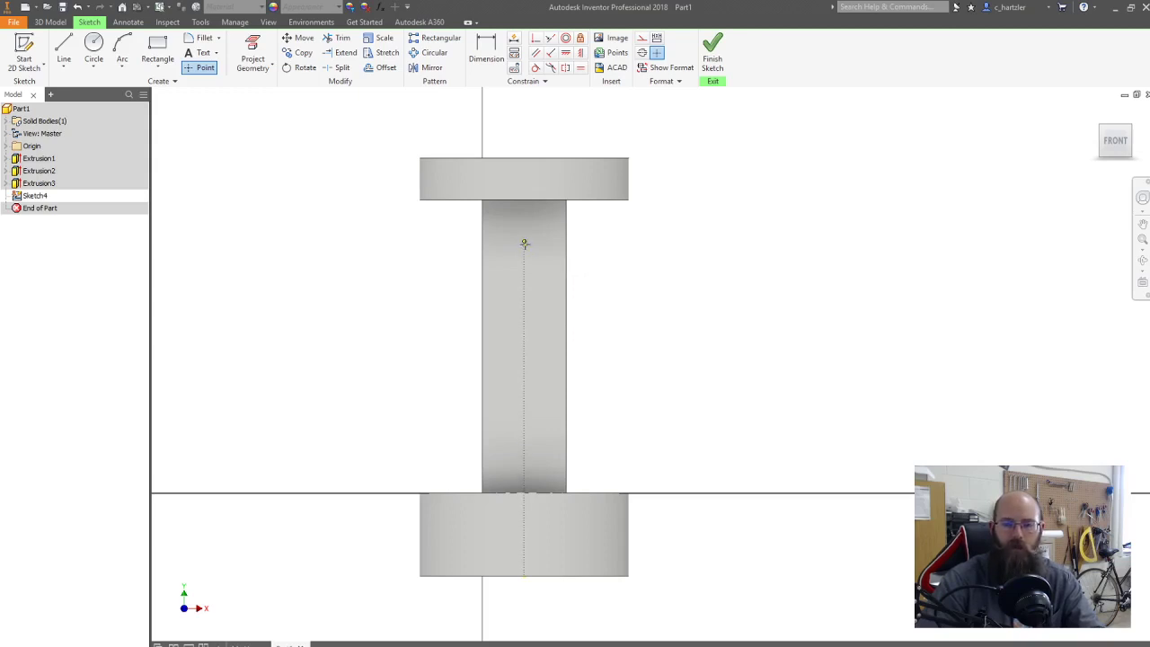
left_click(524, 362)
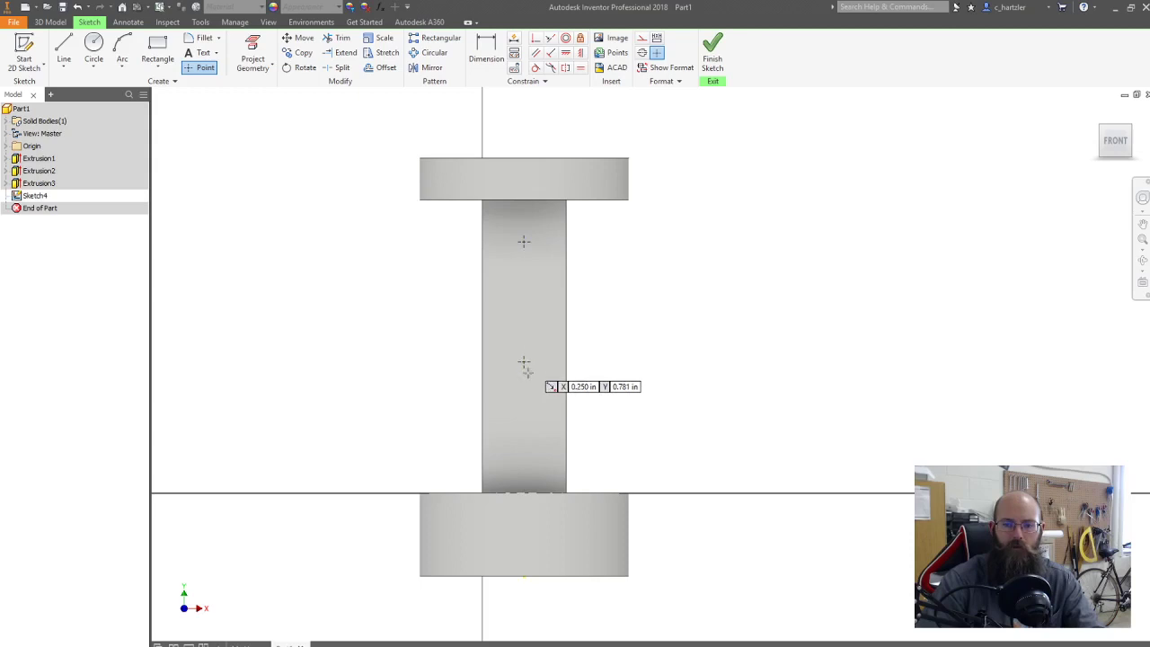
left_click(524, 440)
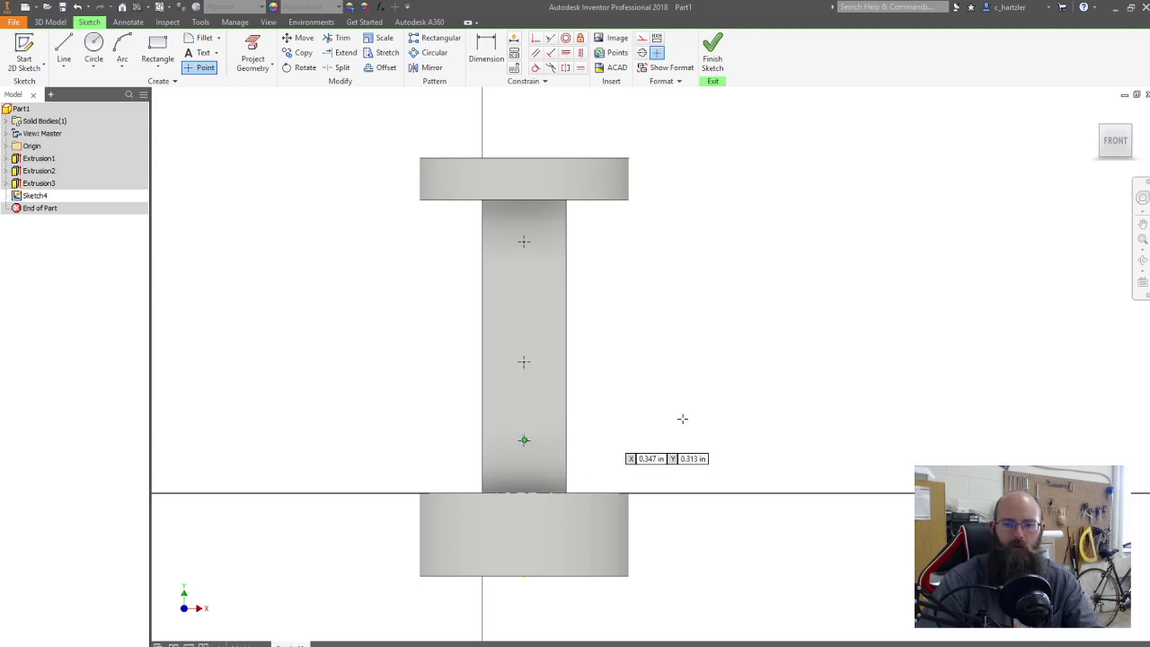
key("d")
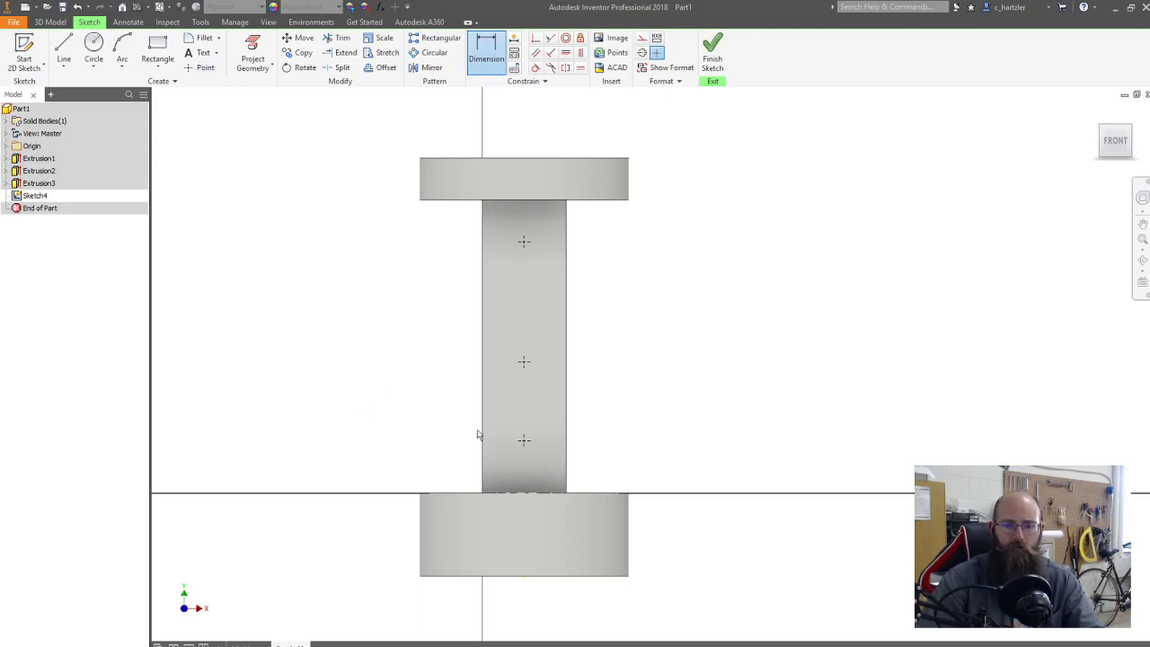
Step: Put the lowest point 0.500 above the base and space the points 0.500 apart vertically
left_click(553, 492)
left_click(525, 442)
left_click(401, 449)
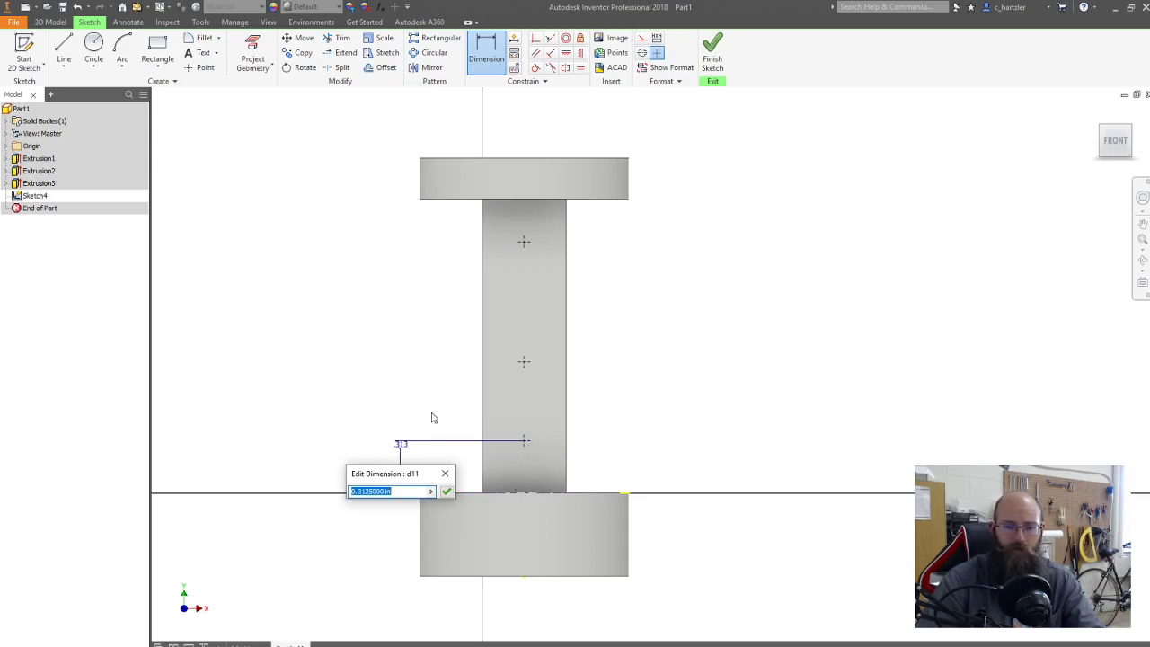
key("BackSpace")
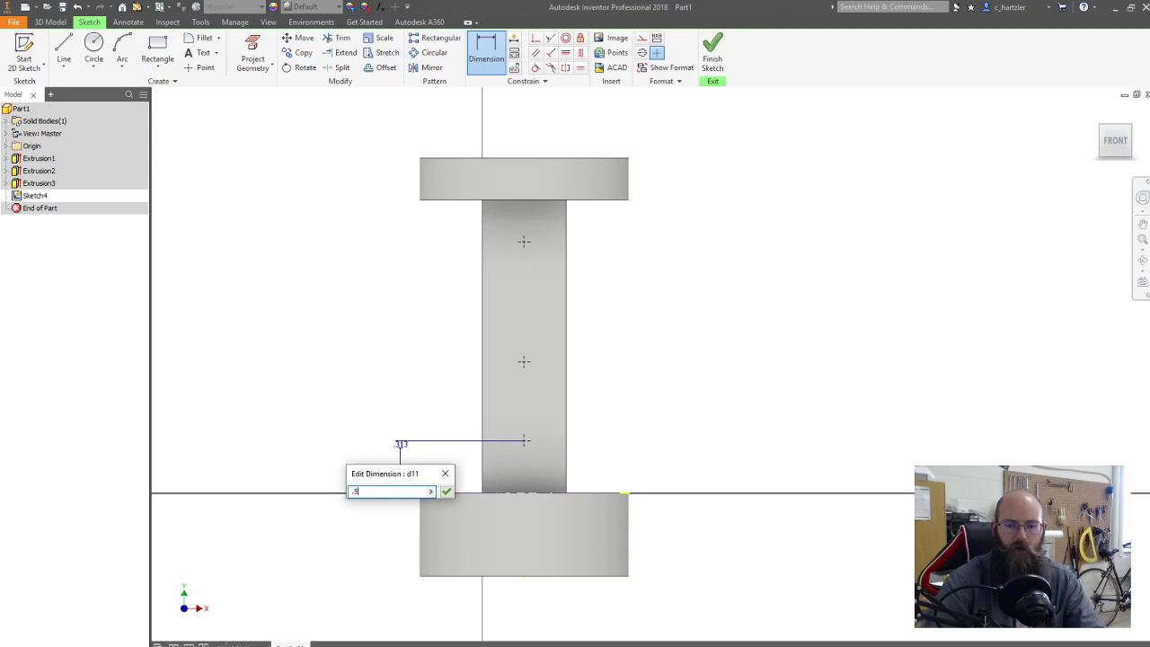
key("Return")
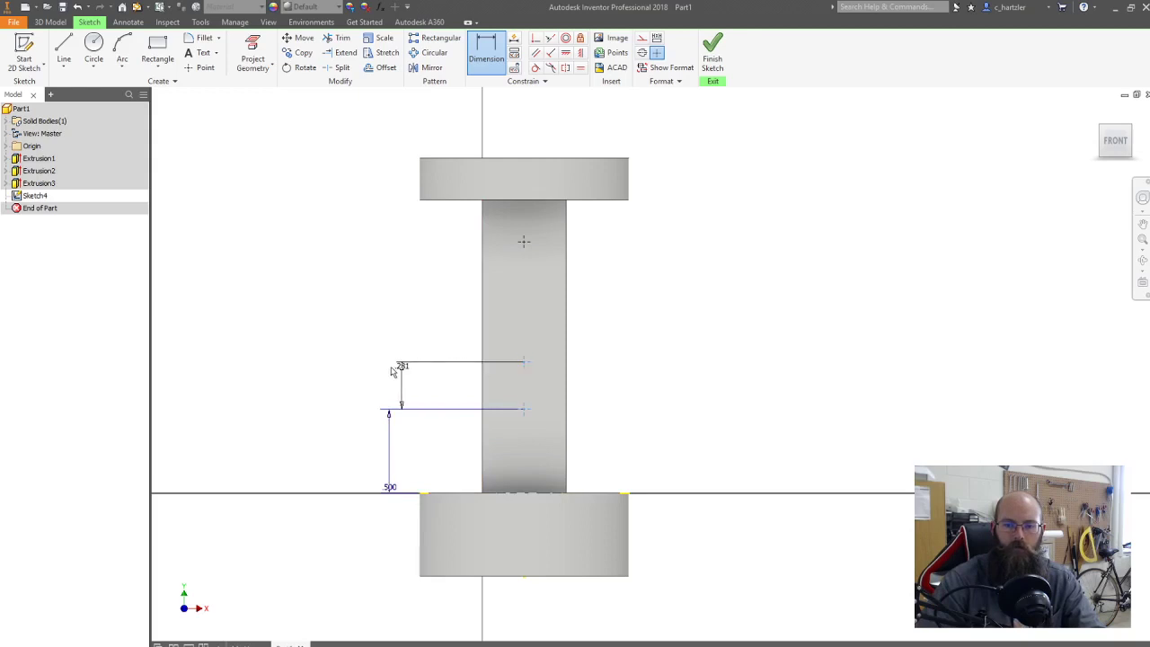
left_click(391, 373)
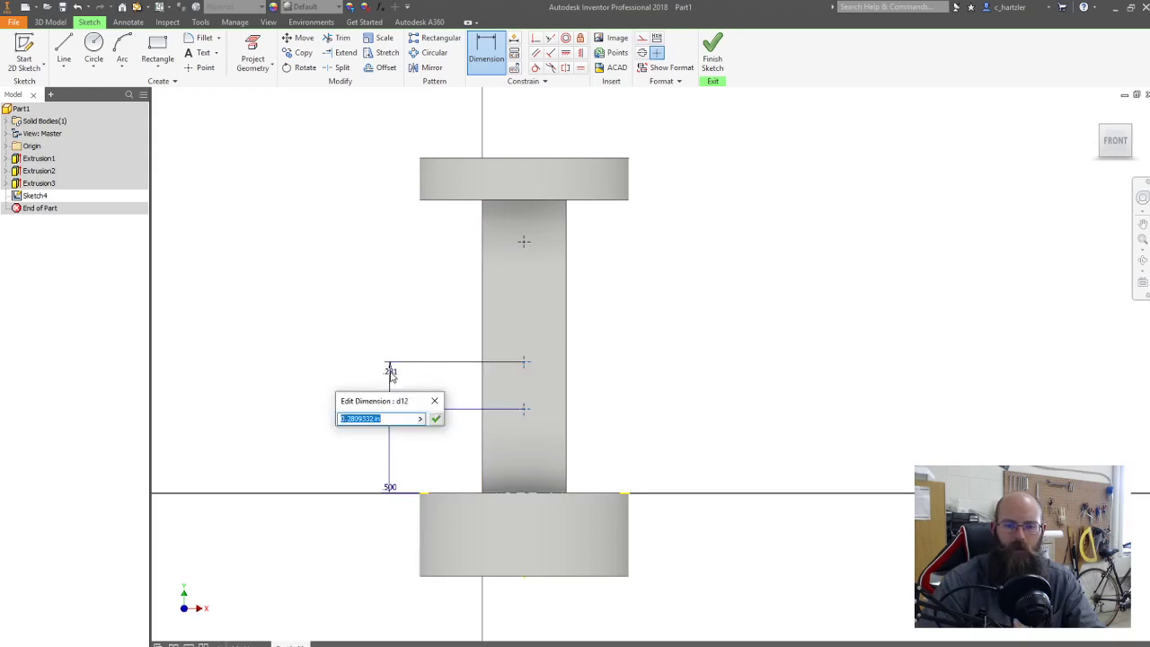
type(".5")
key("Return")
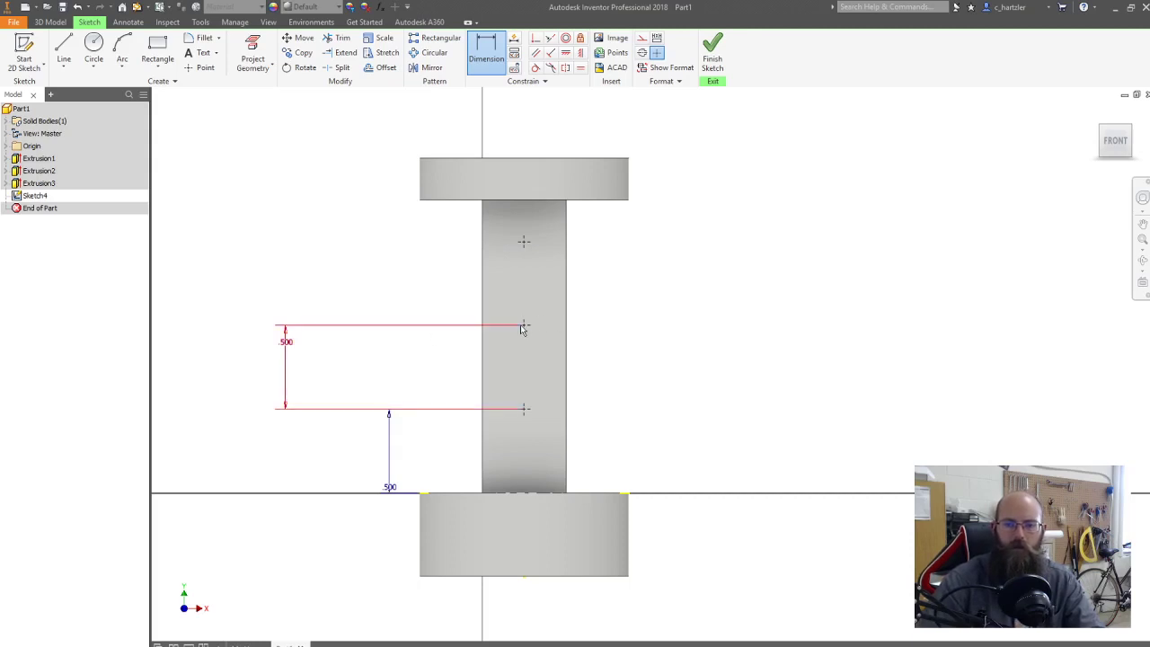
left_click(524, 244)
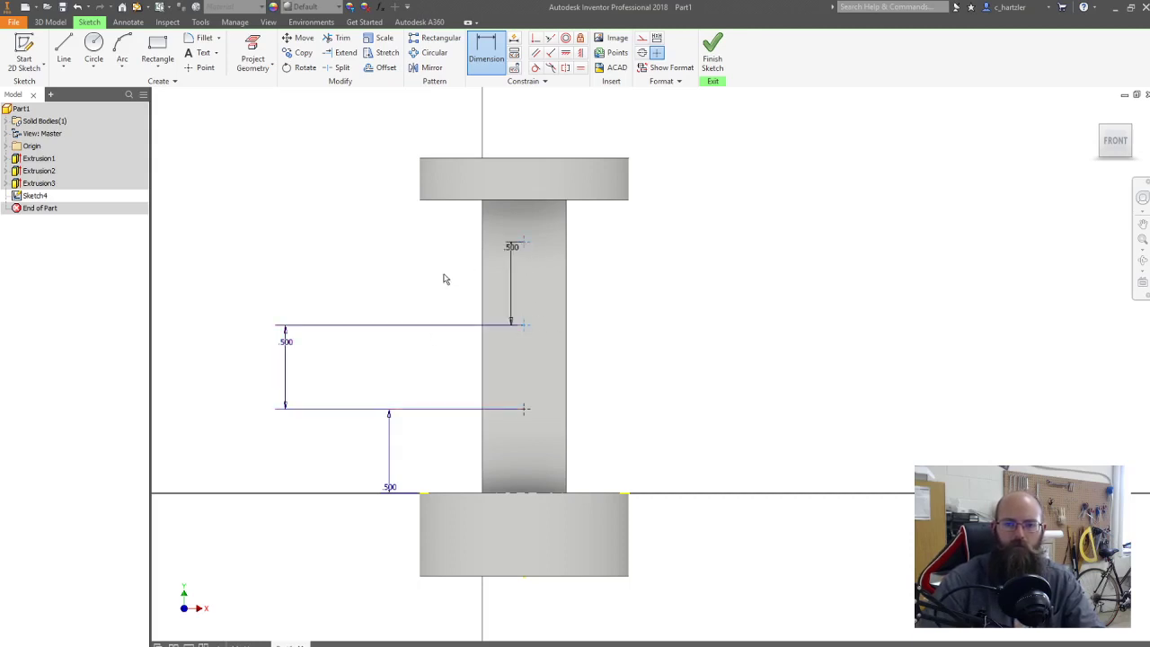
left_click(415, 281)
key("BackSpace")
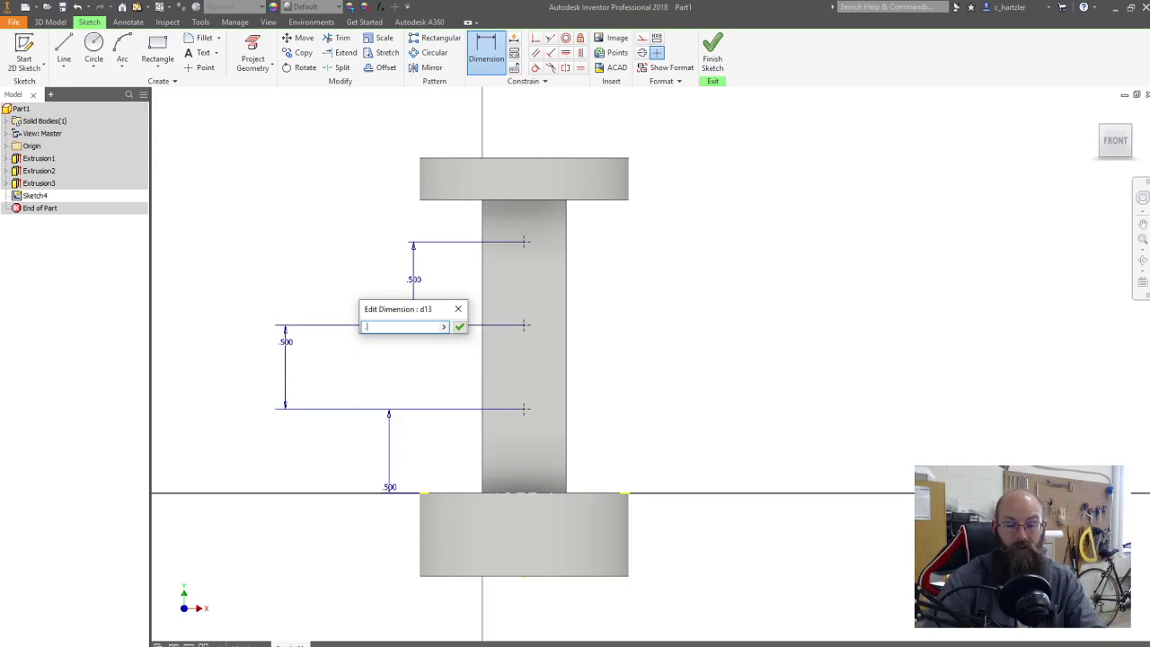
type(".5")
key("Return")
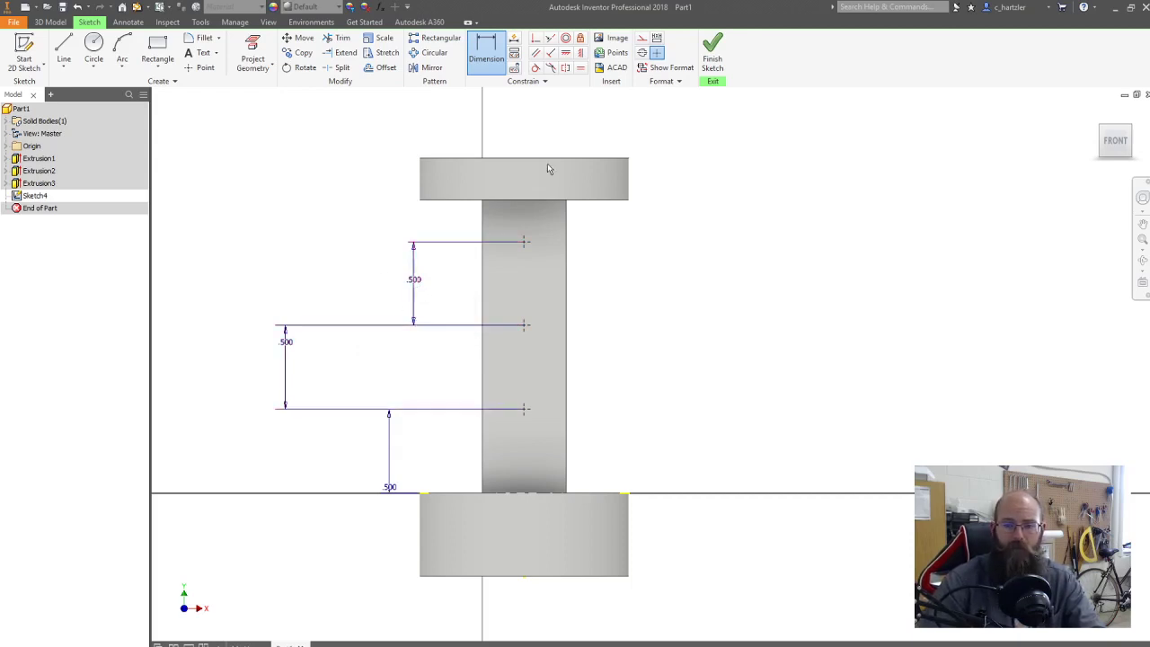
Step: Set the top, middle and lowest points each 0.250 from the column's right edge
left_click(566, 257)
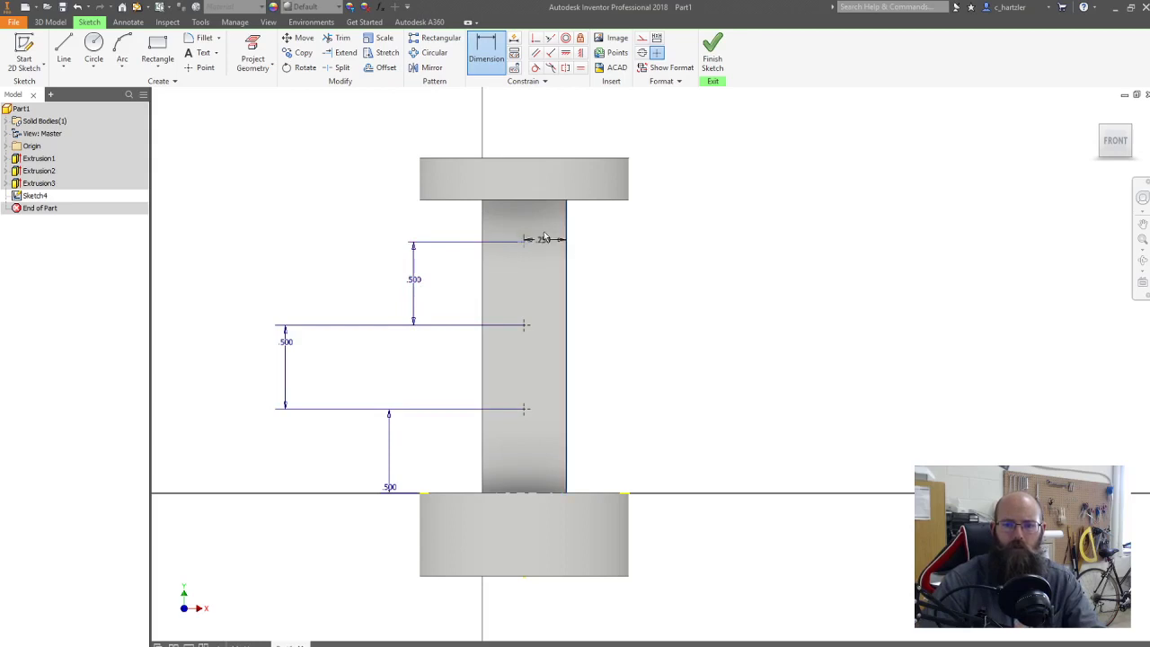
left_click(545, 233)
type("0.25")
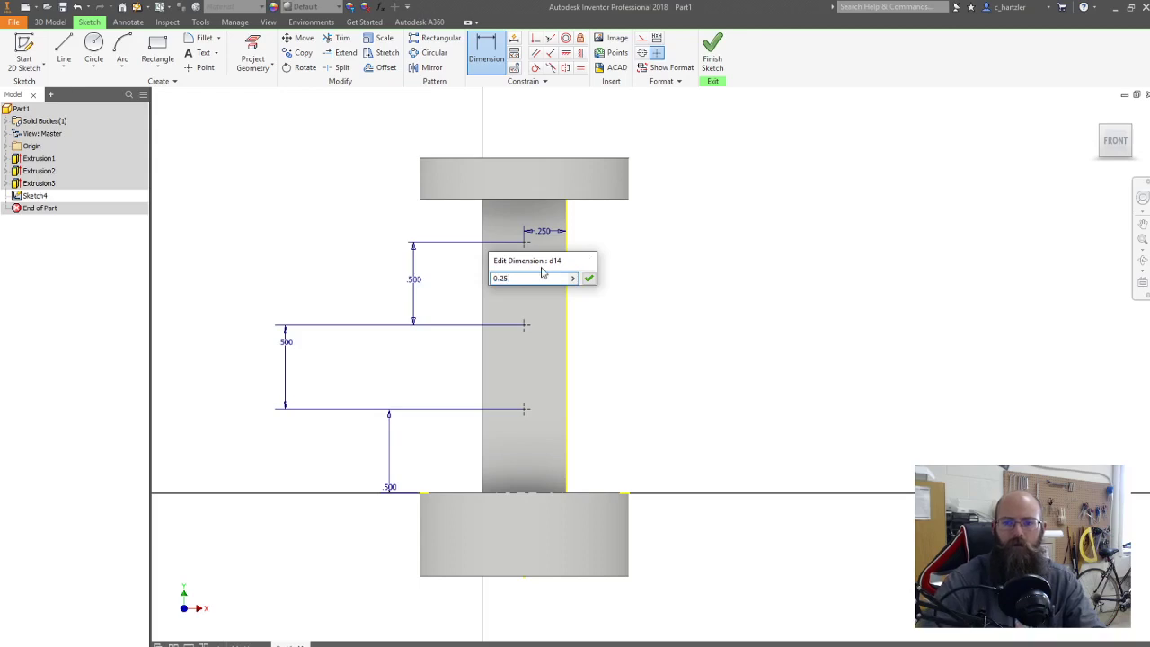
key("Return")
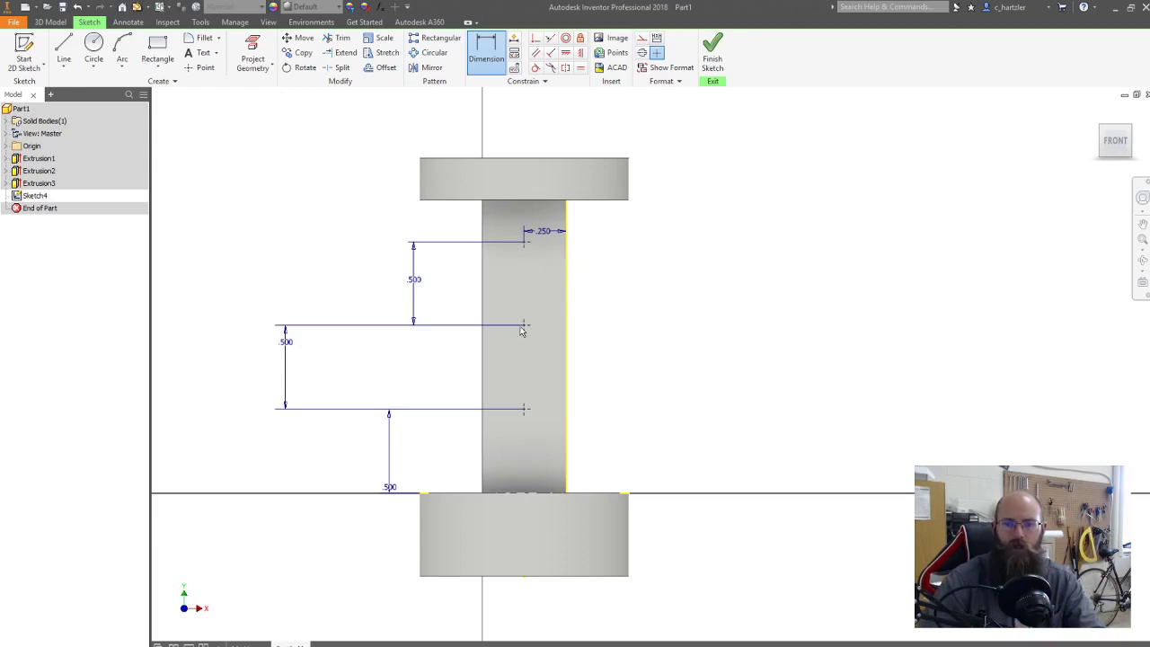
left_click(565, 332)
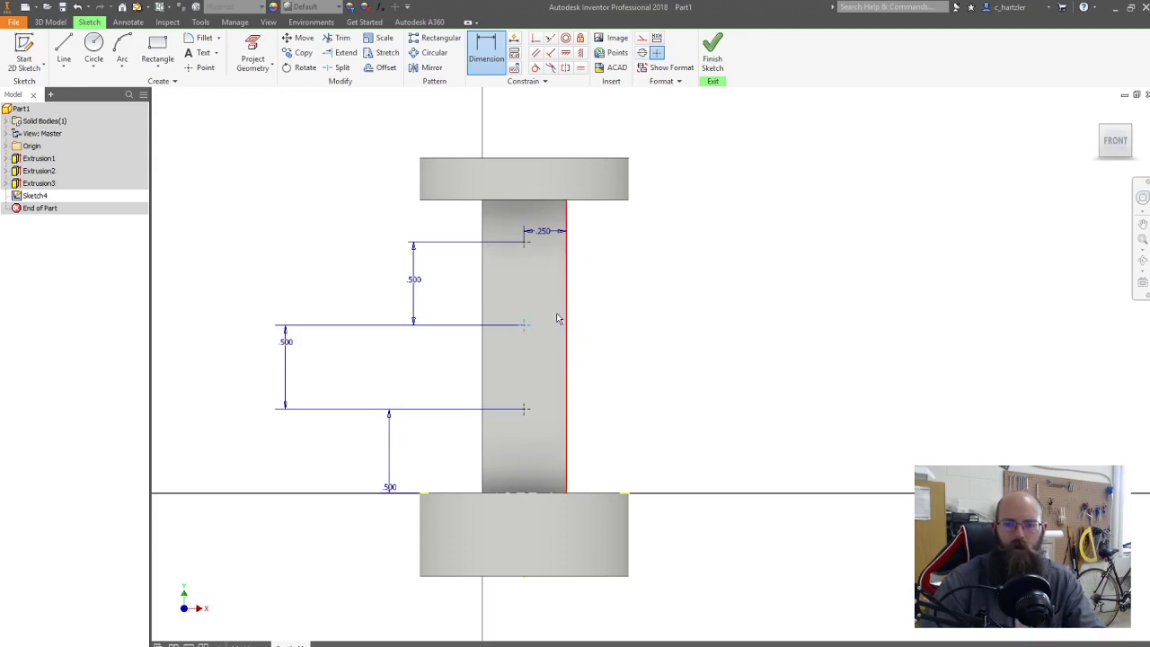
left_click(553, 318)
type("0.25")
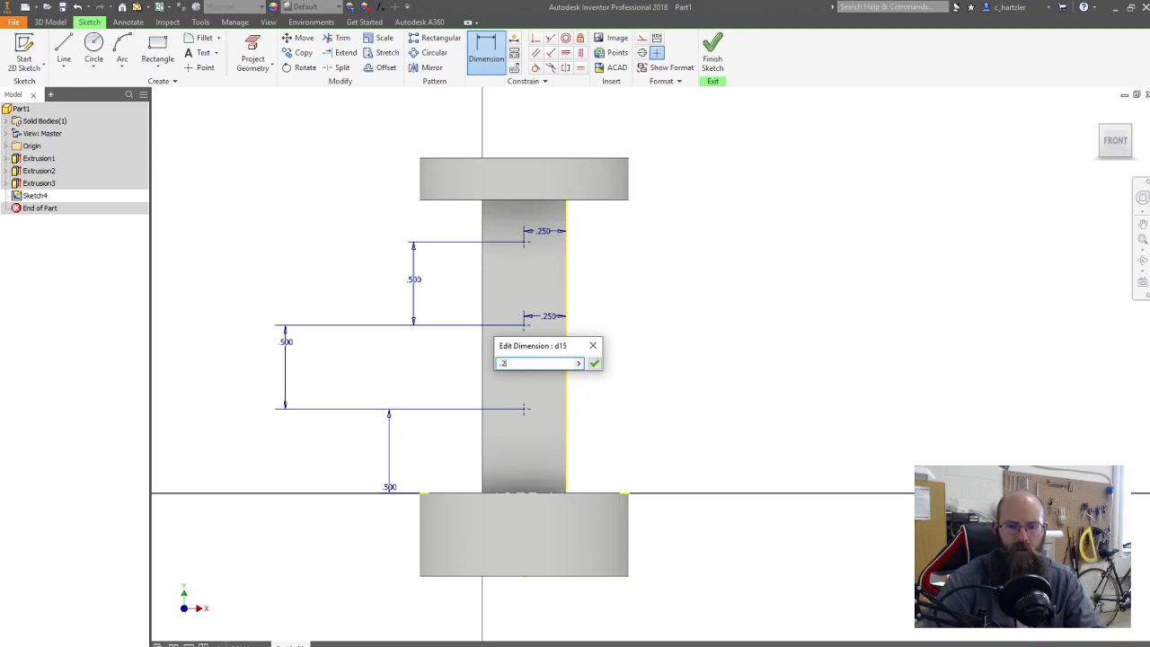
key("Return")
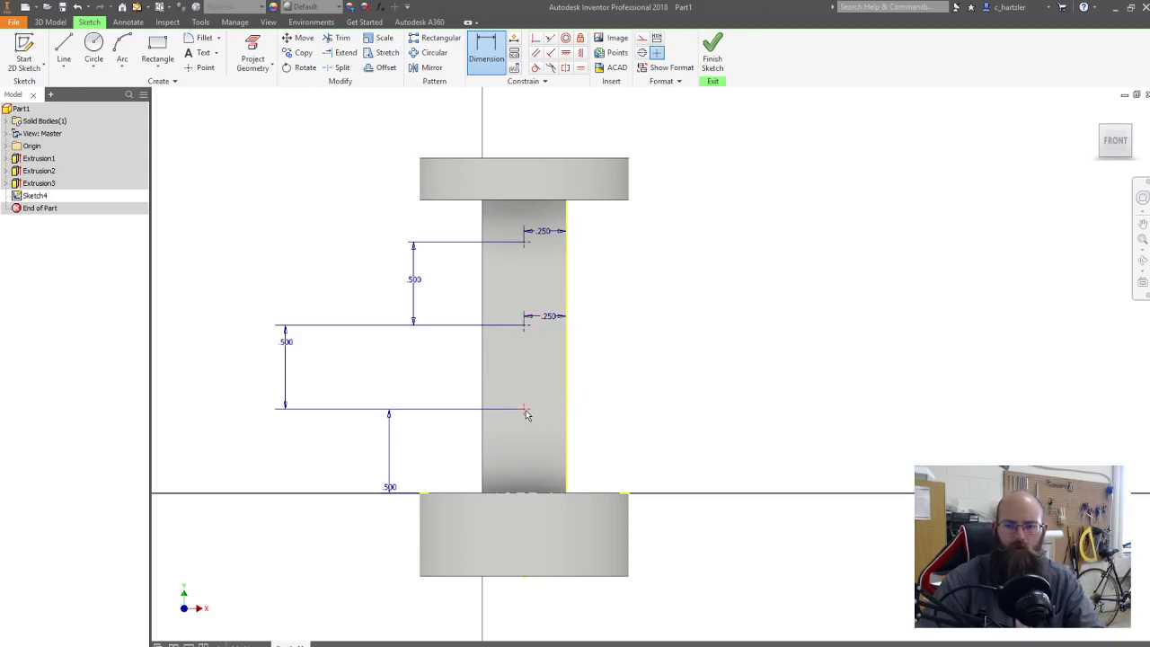
left_click(565, 416)
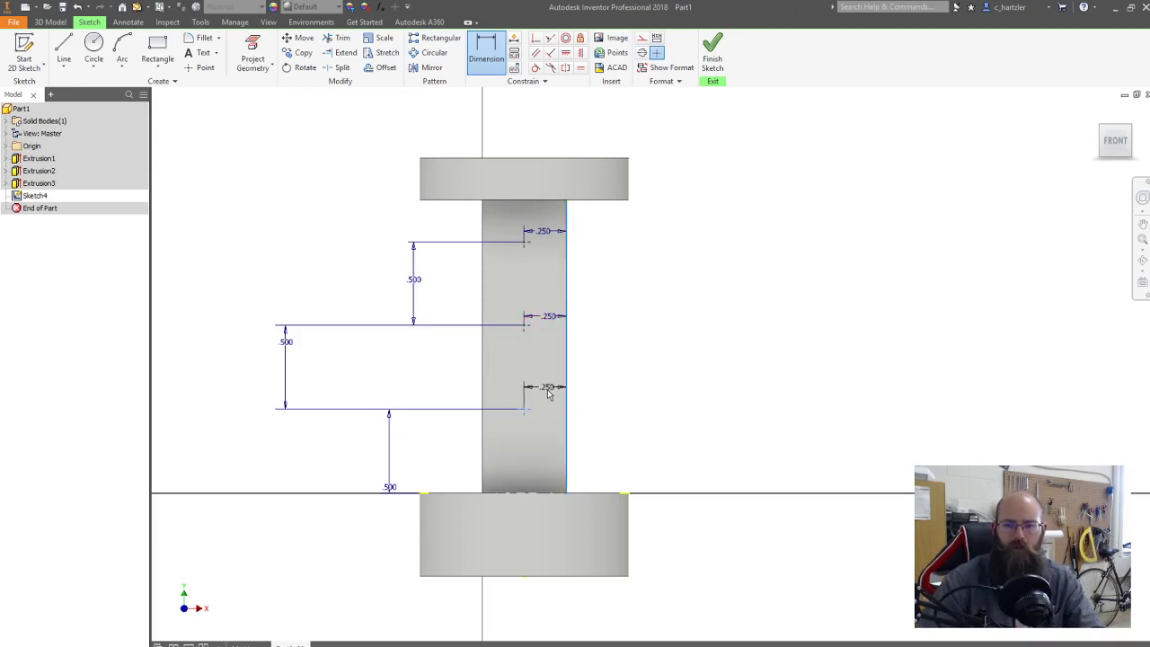
left_click(551, 395)
type(".25")
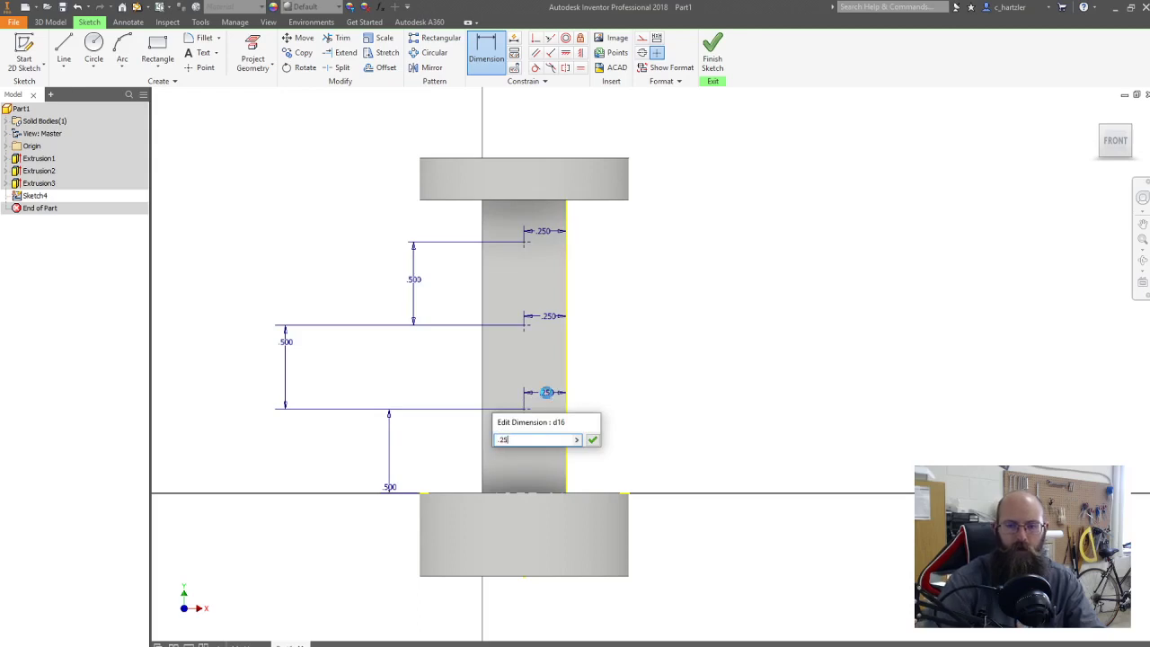
key("Return")
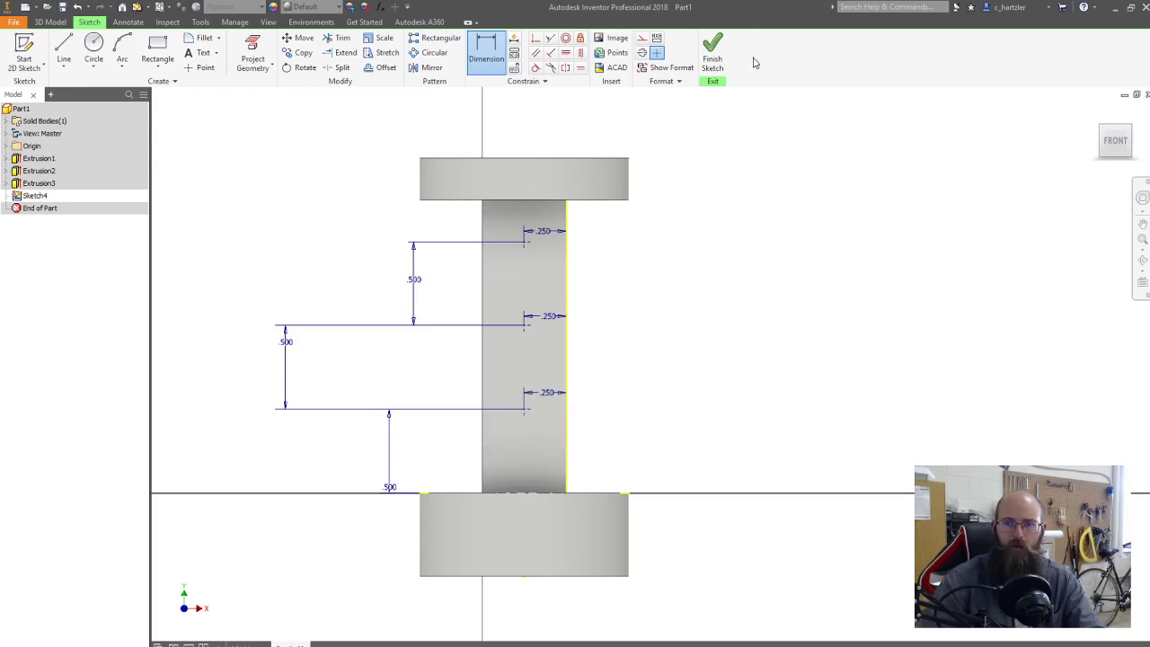
Step: Finish the sketch and cut 0.25-diameter Through All holes at the three sketch points
left_click(712, 54)
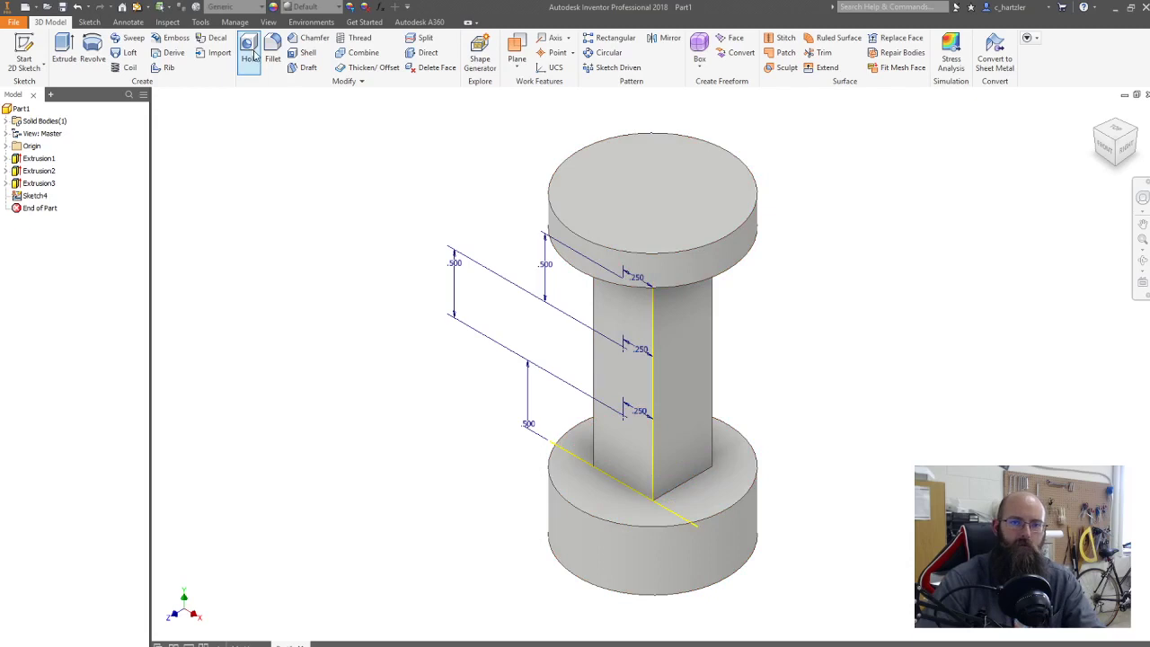
left_click(252, 54)
left_click_drag(319, 97, 309, 178)
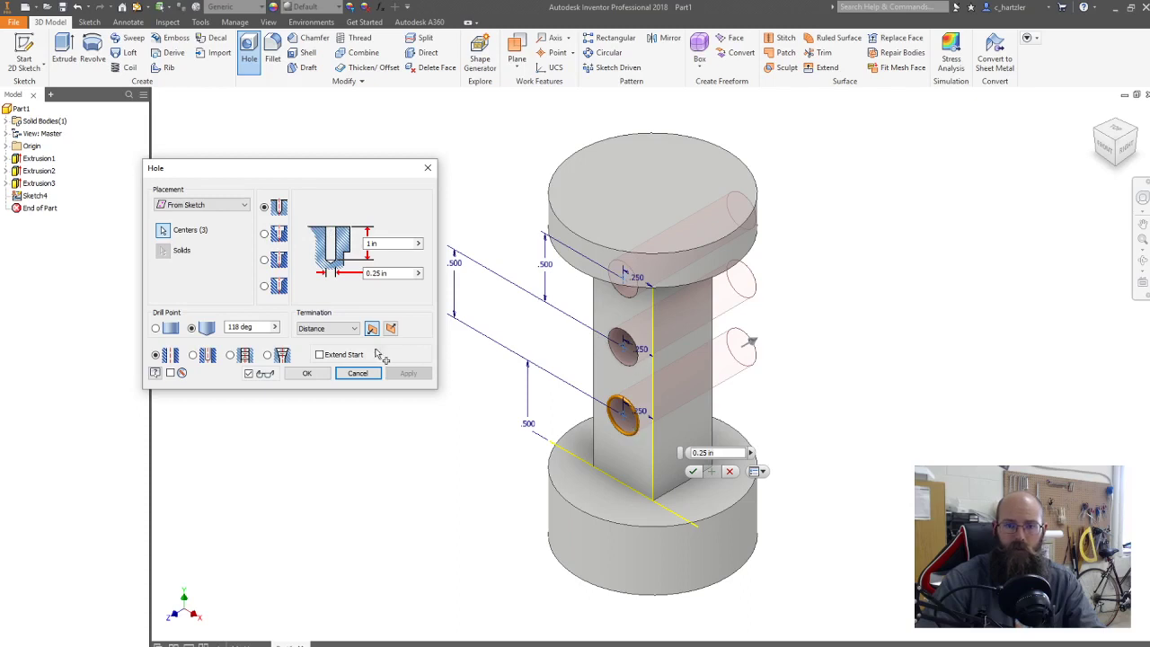
left_click(189, 205)
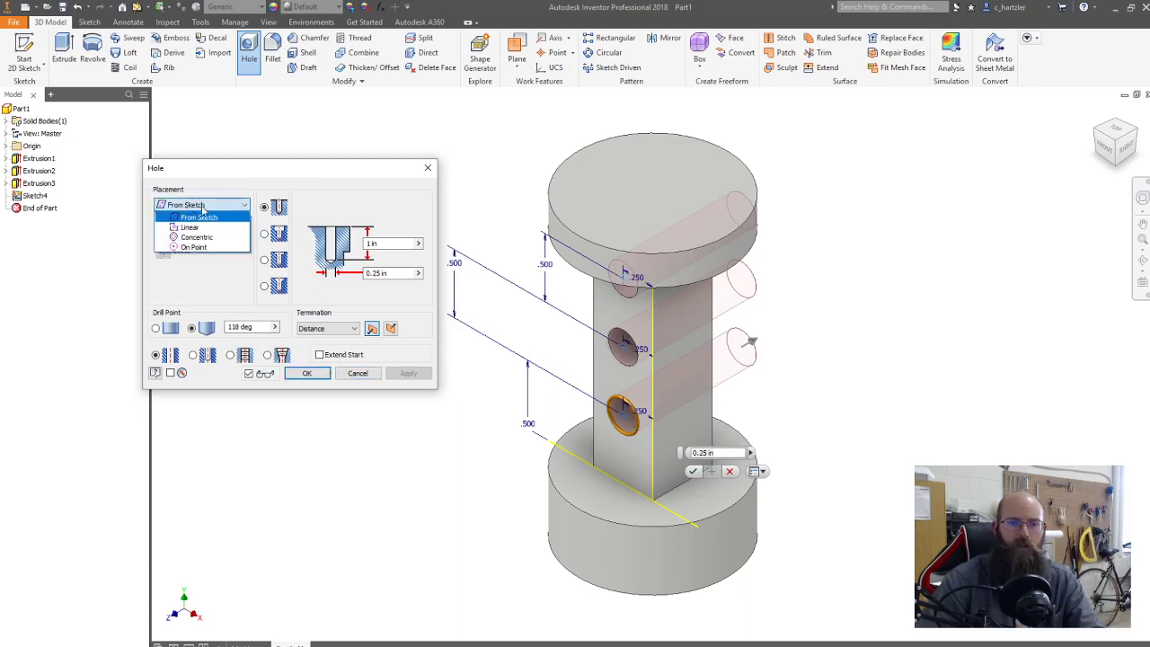
left_click(215, 278)
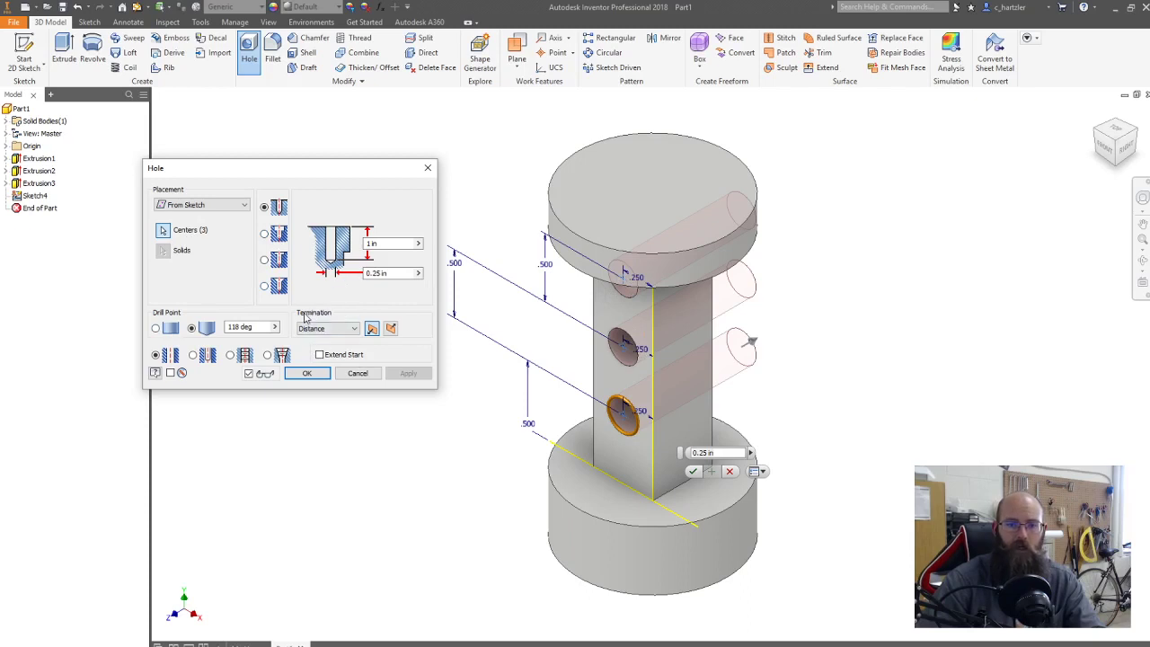
left_click(326, 328)
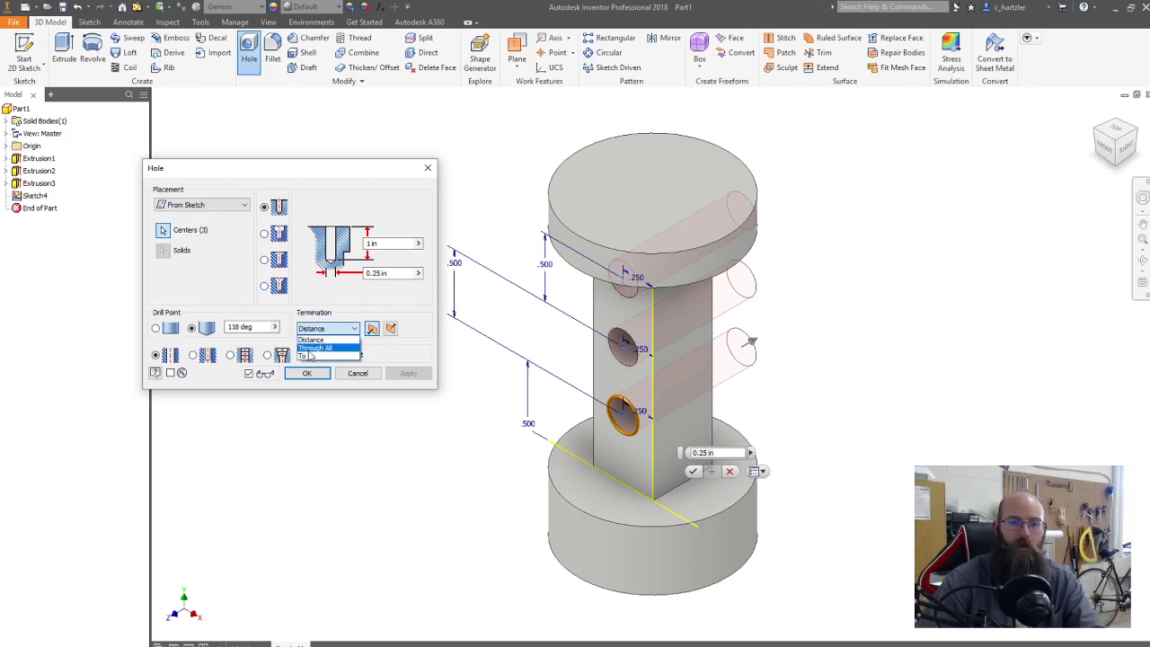
left_click(308, 350)
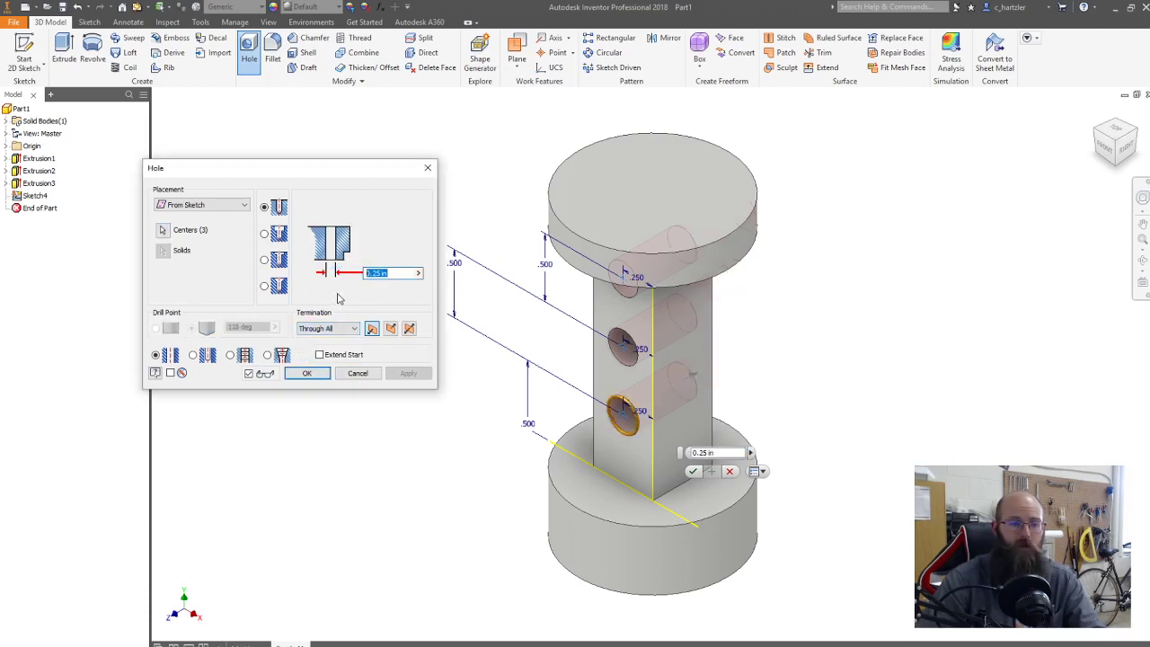
type("0.25")
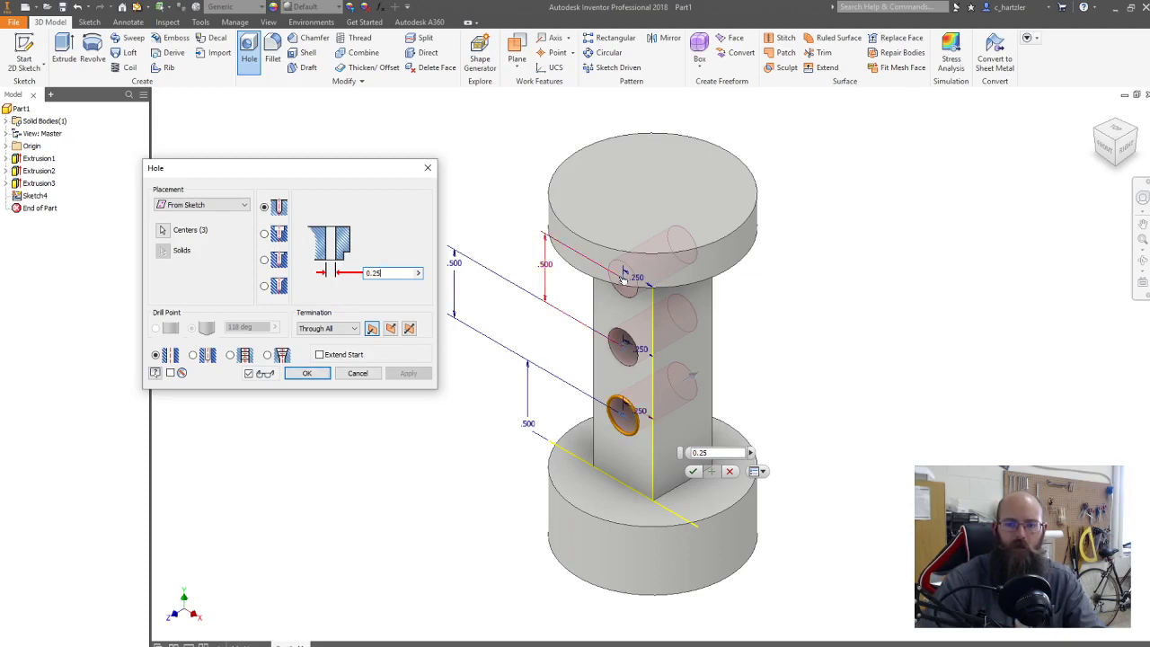
left_click(306, 372)
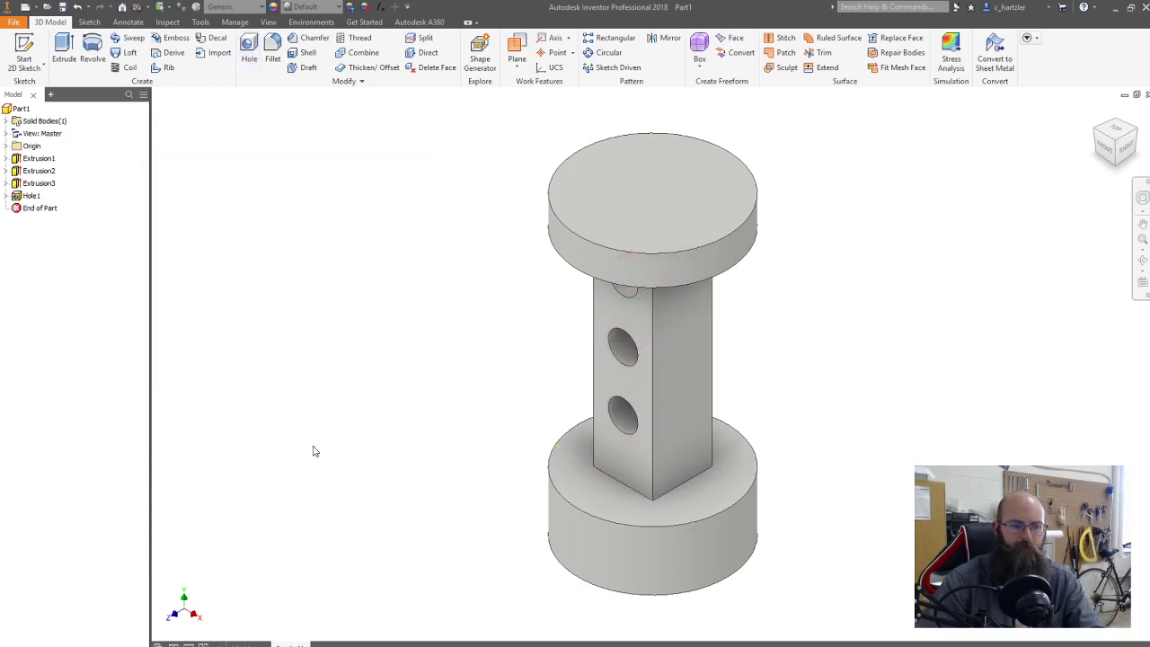
middle_click_drag(367, 419, 334, 404, "shift")
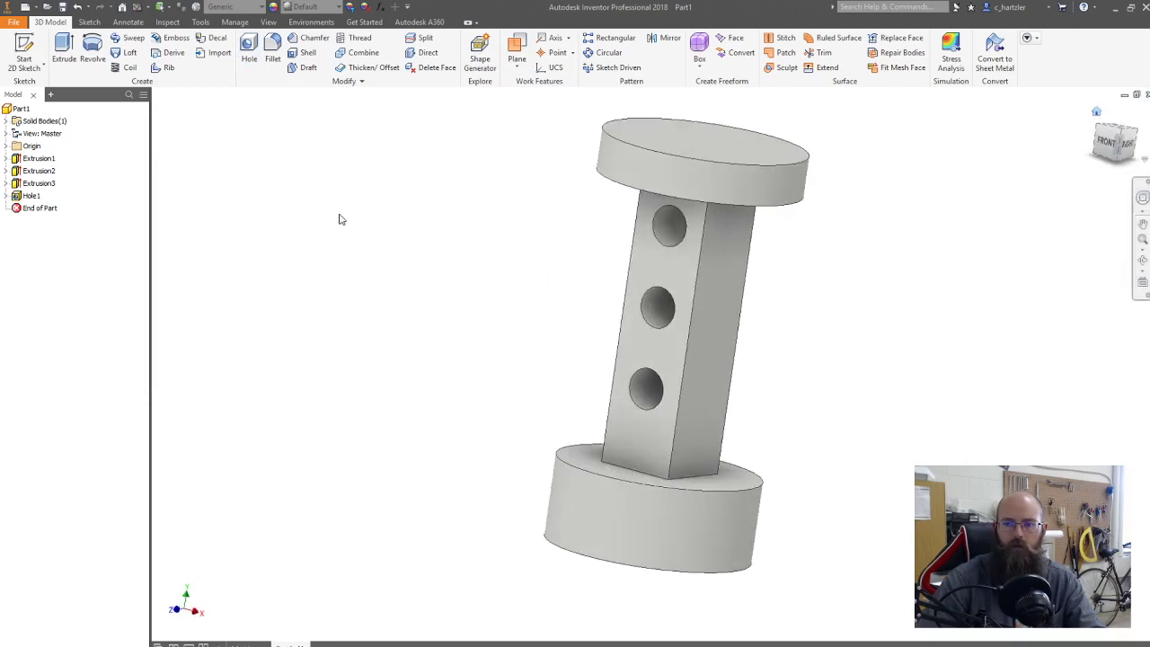
left_click(1095, 111)
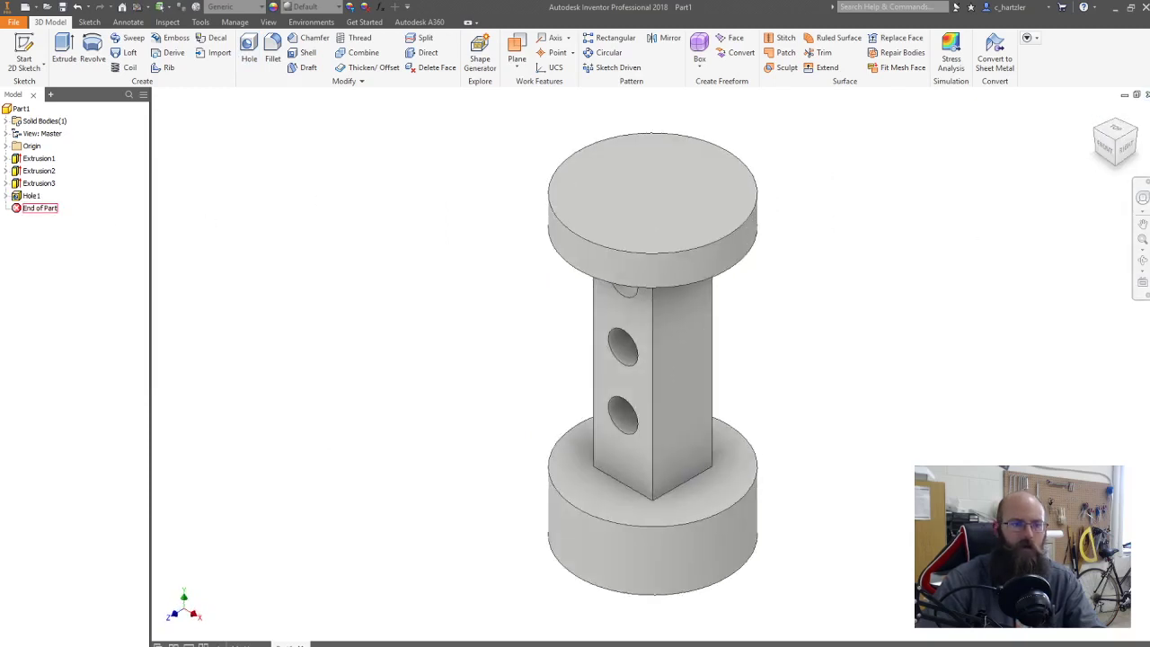
mouse_move(0, 89)
left_mouse_down()
mouse_move(237, 89)
mouse_move(507, 65)
mouse_move(369, 111)
left_mouse_up()
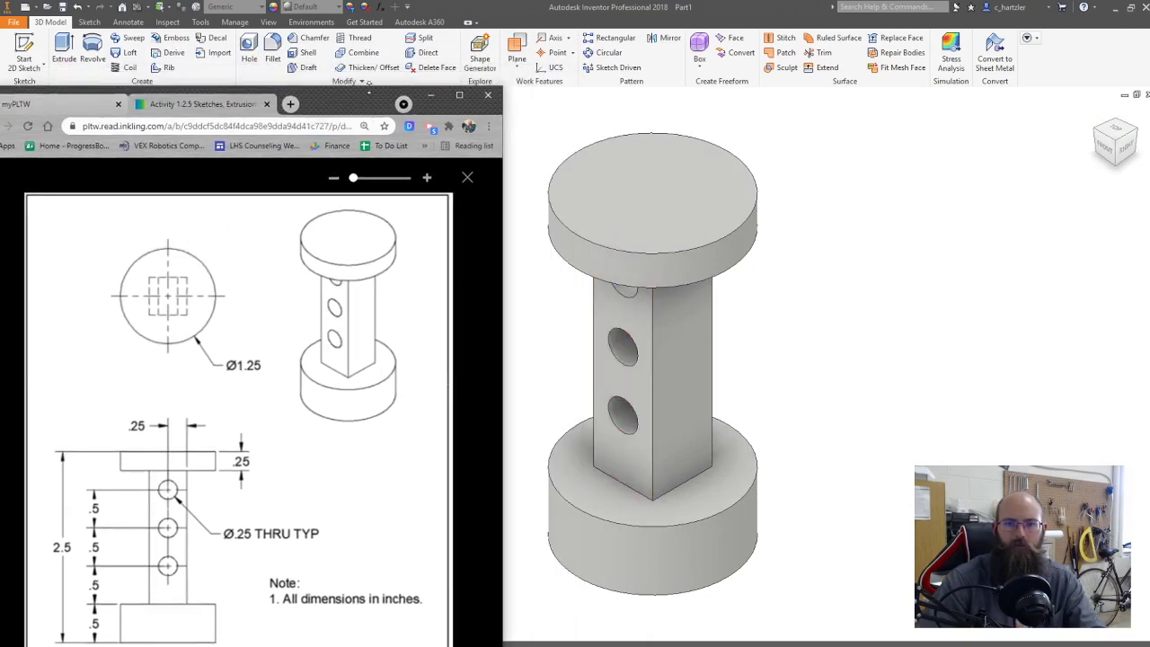
left_click(430, 94)
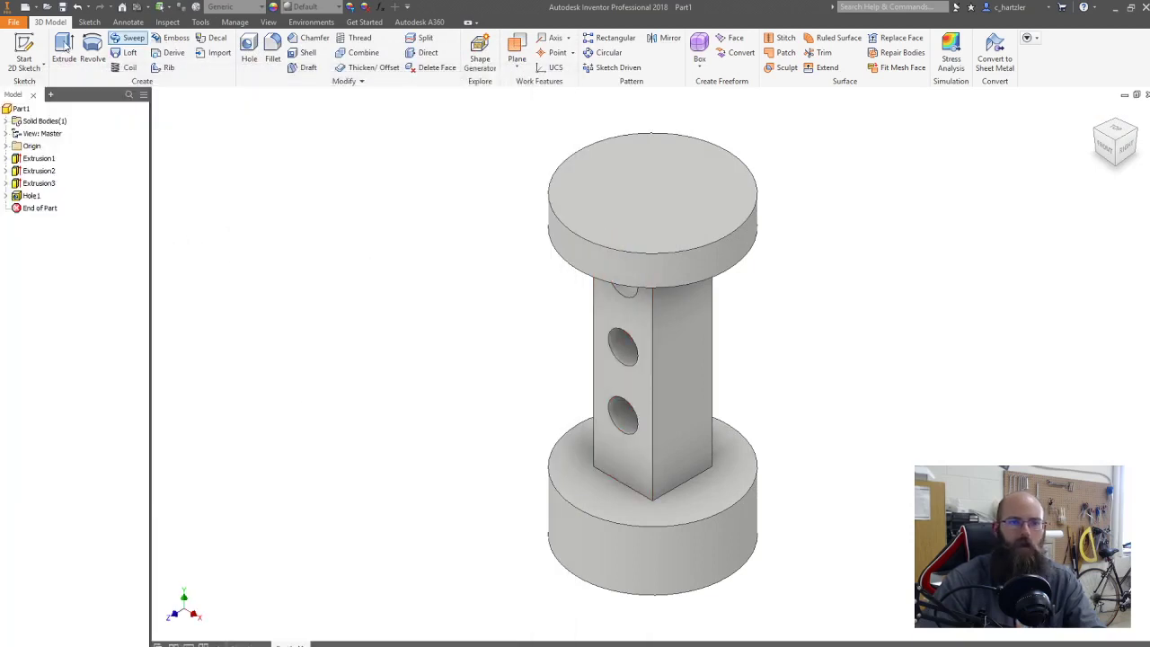
Step: Start Save As and browse to IED > Unit 1 > 1.2_Visualization and Solid Modeling > 1.2.6
left_click(14, 22)
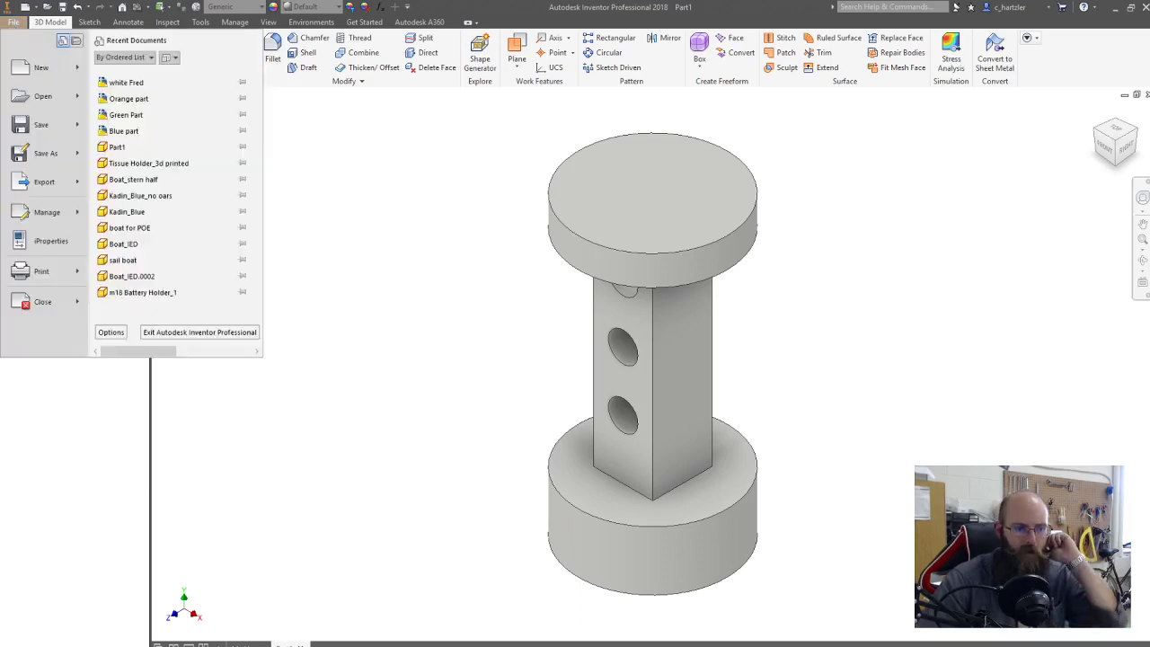
key("Escape")
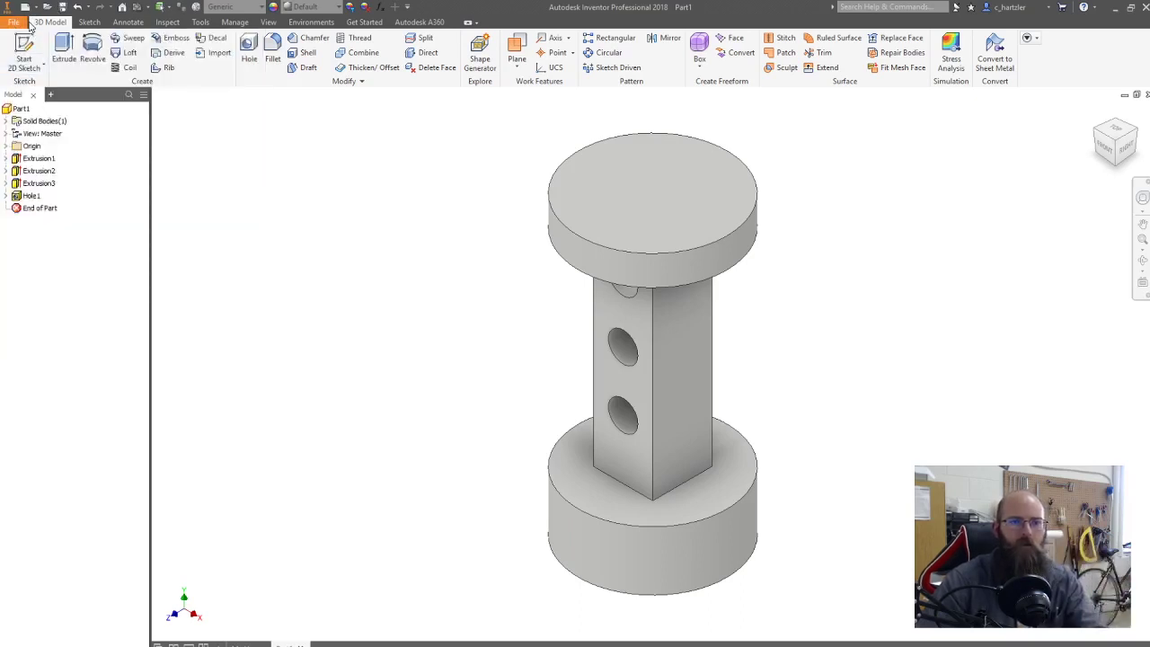
left_click(17, 25)
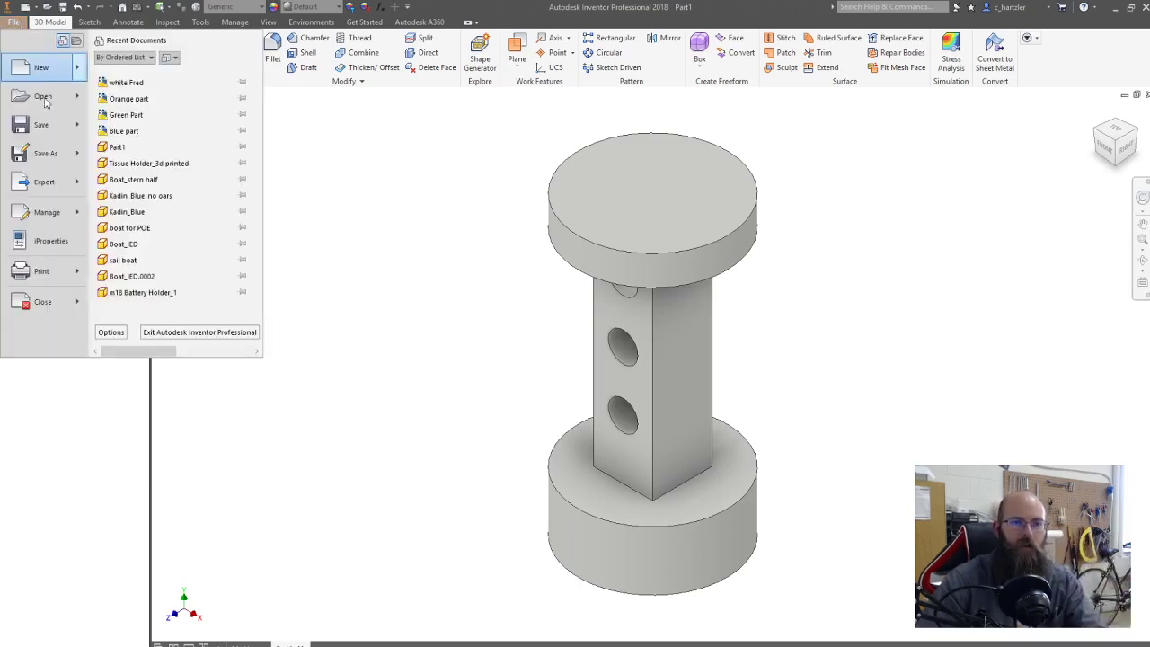
key("Escape")
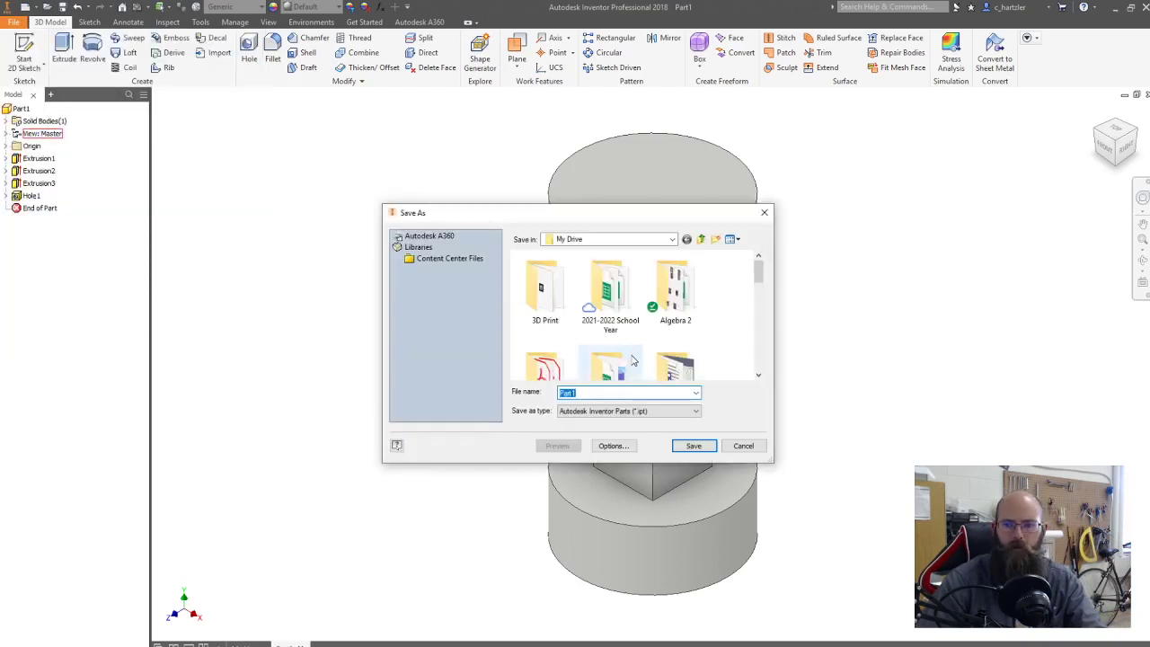
scroll(653, 338, "down", 3)
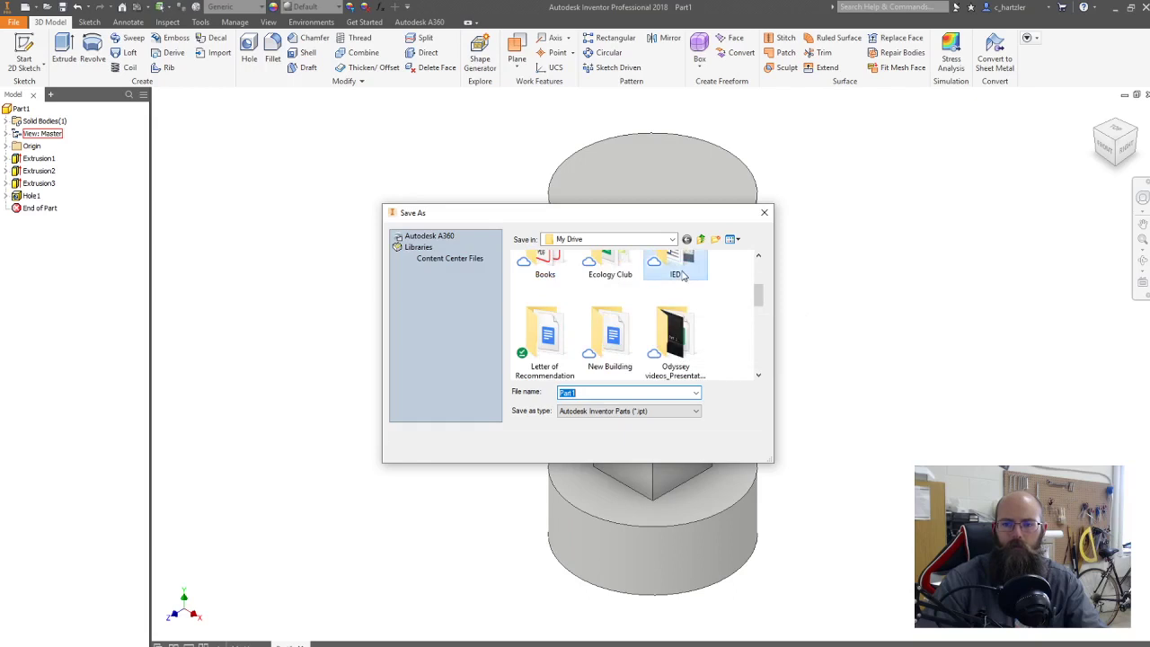
double_click(675, 268)
scroll(620, 310, "down", 3)
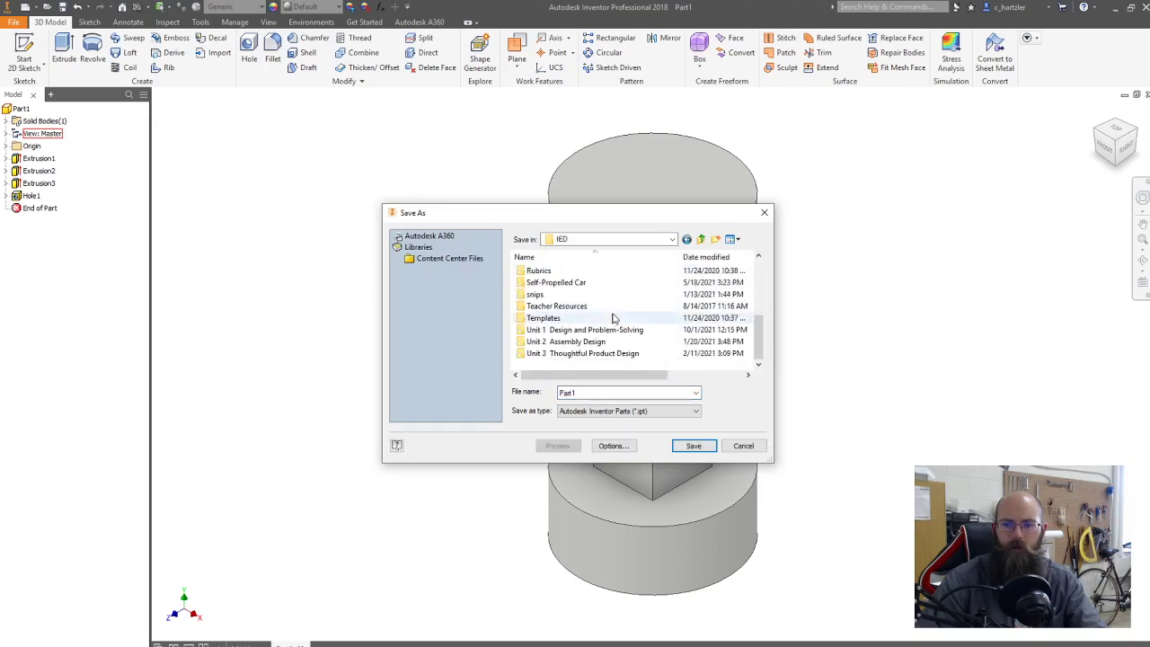
double_click(566, 330)
double_click(566, 283)
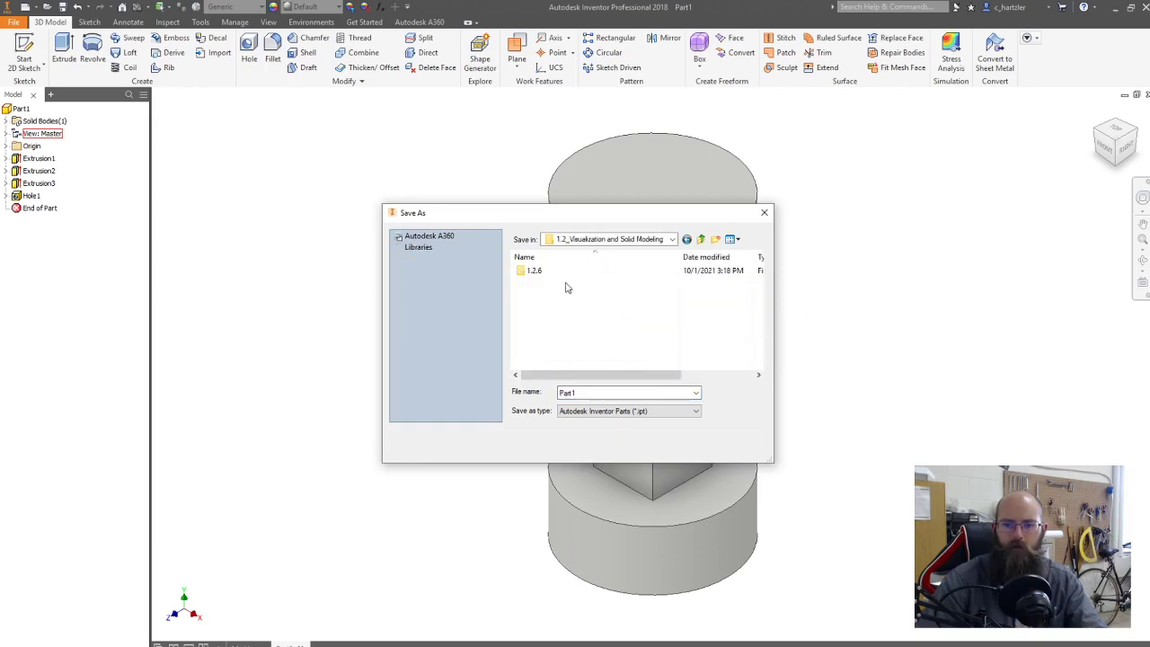
double_click(535, 270)
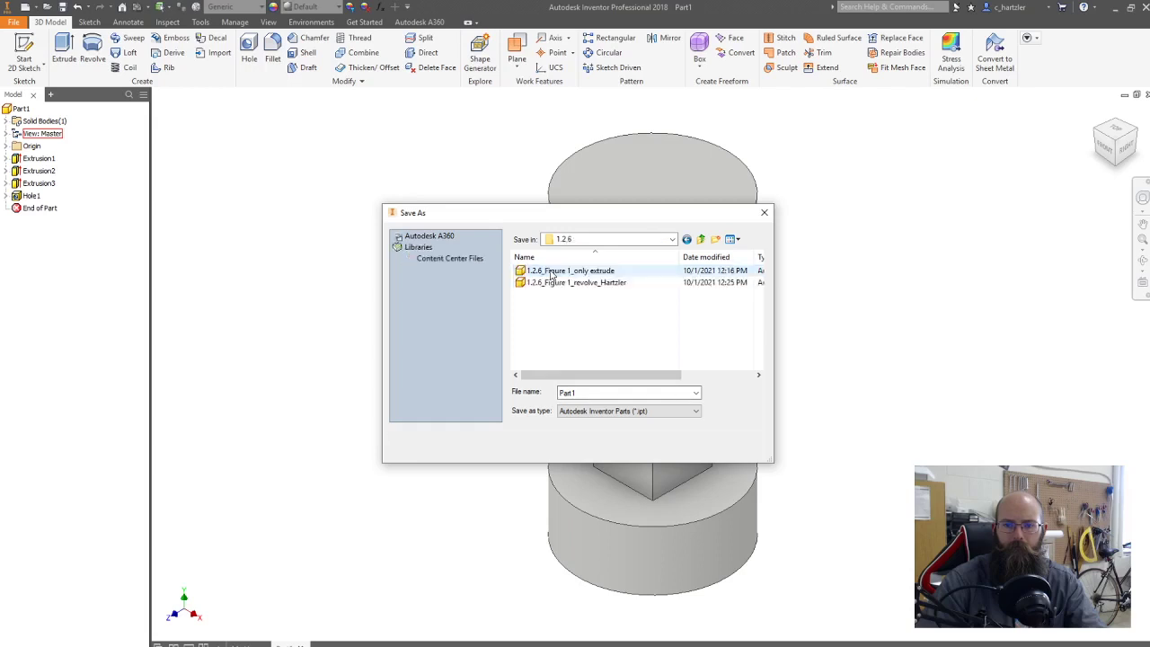
Step: Replace Part1 with the name '1.2.5 Figure 1_' plus the author's surname and save
double_click(585, 392)
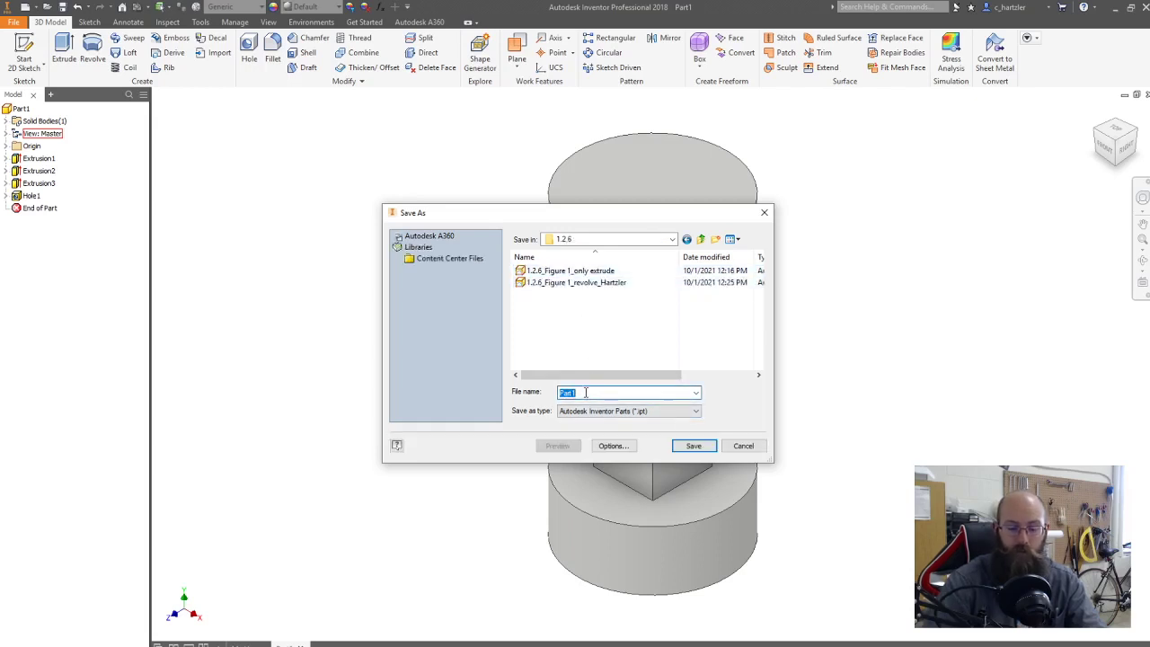
type("1.2.5 Fi")
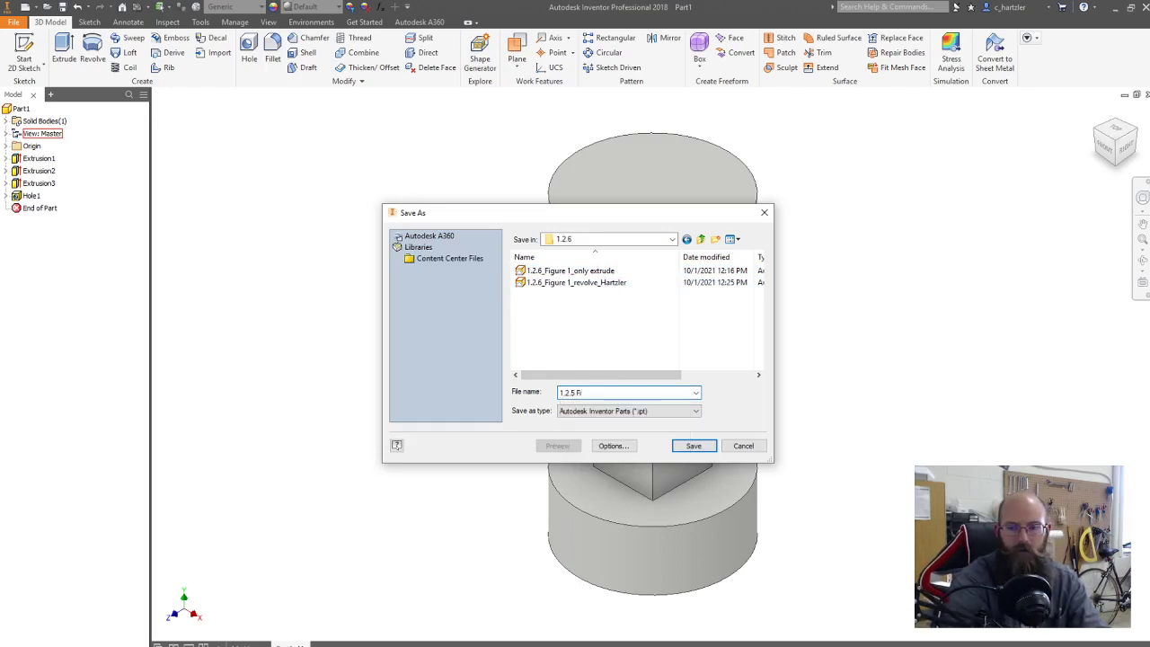
type("gure")
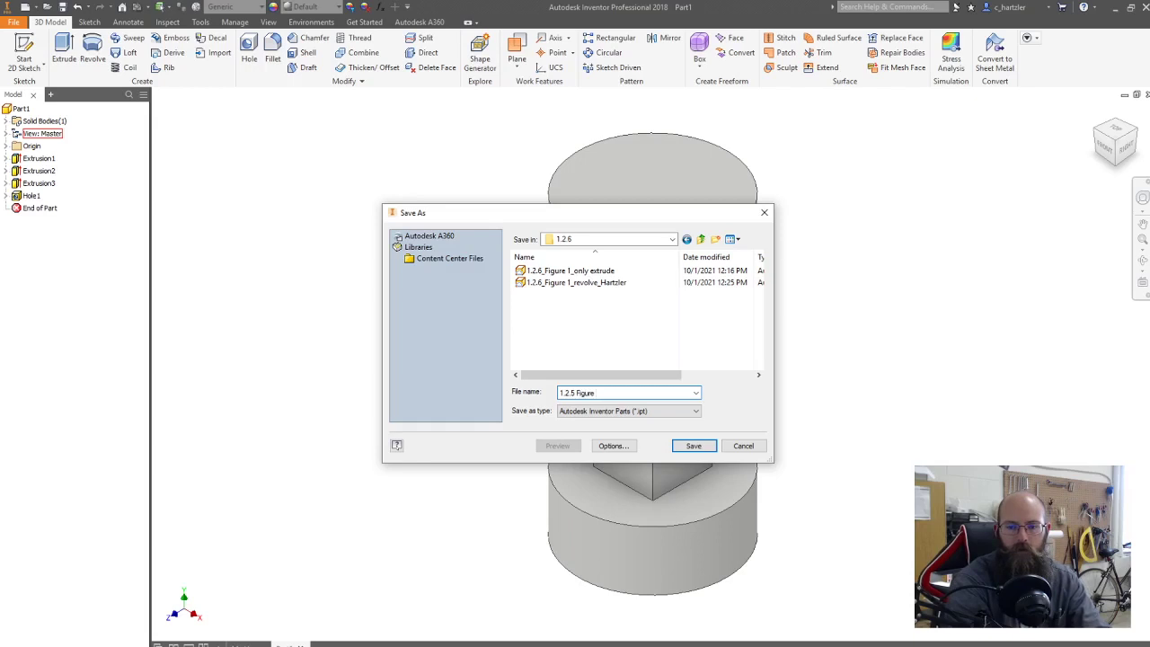
type(" 1")
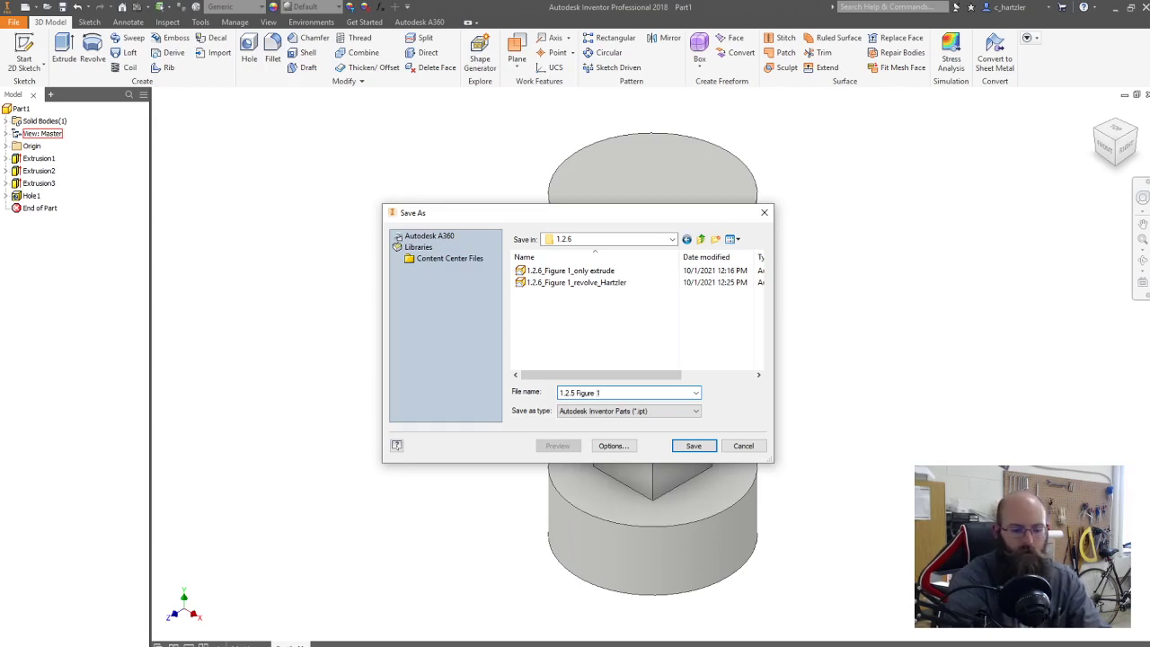
type("_Hartzler")
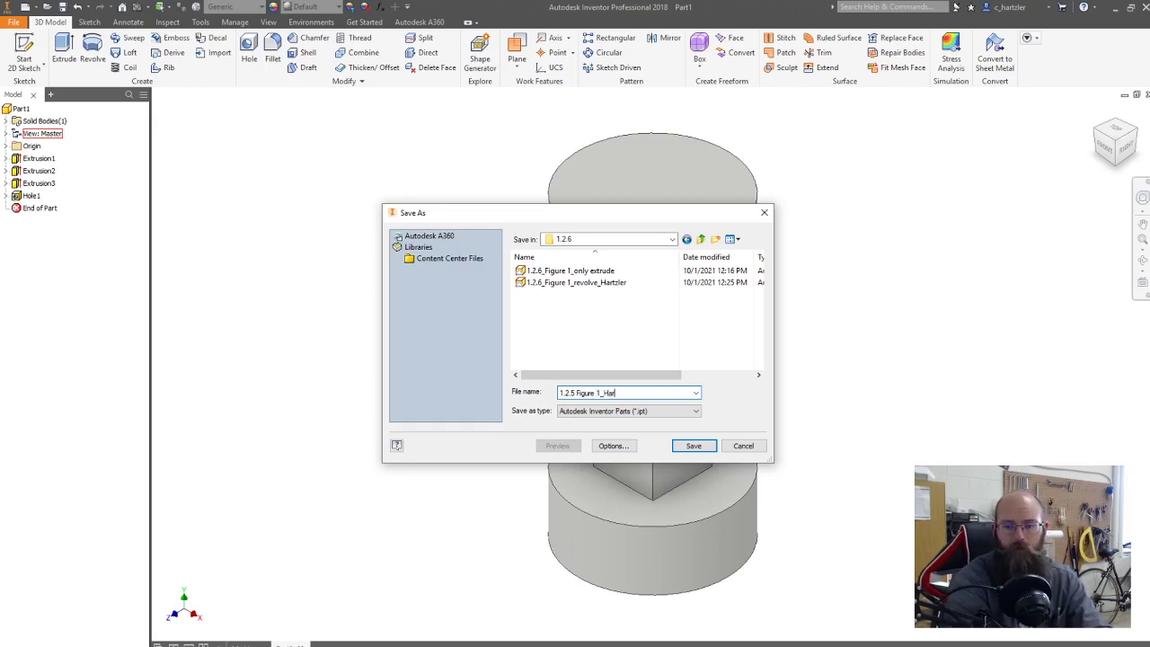
left_click(705, 452)
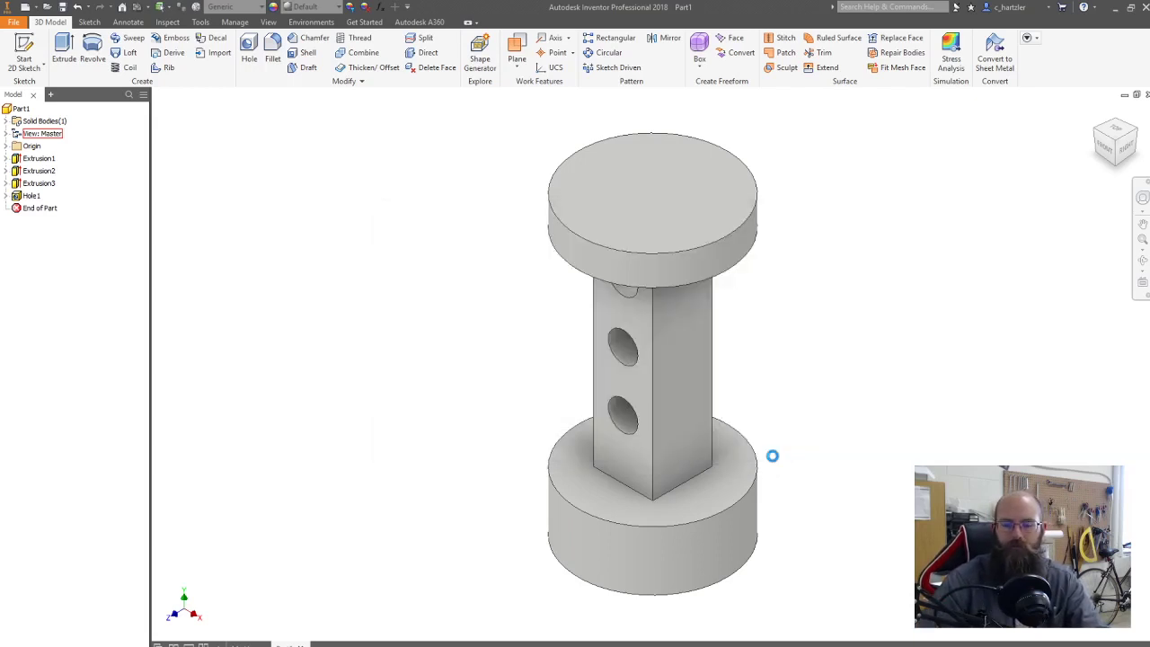